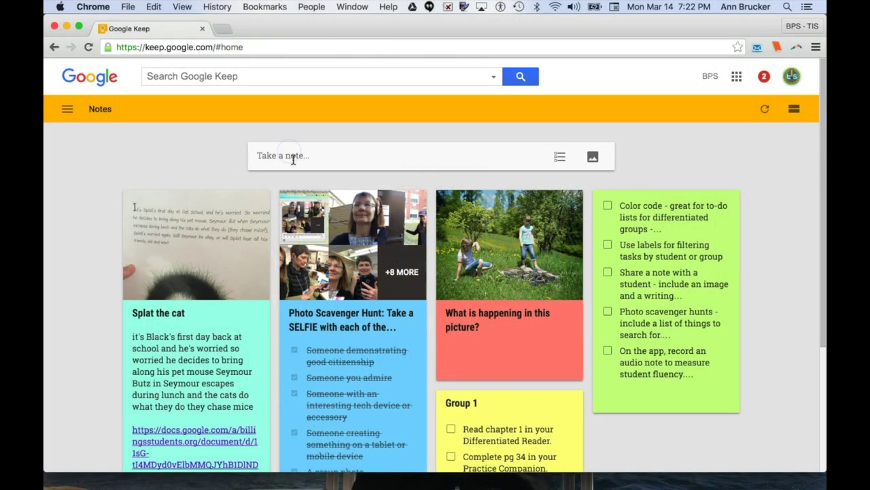
# Create a note titled 'Social Studies 3/14/16' recording that a plateau is a flat-topped hill.
pyautogui.click(294, 159)
pyautogui.click(268, 157)
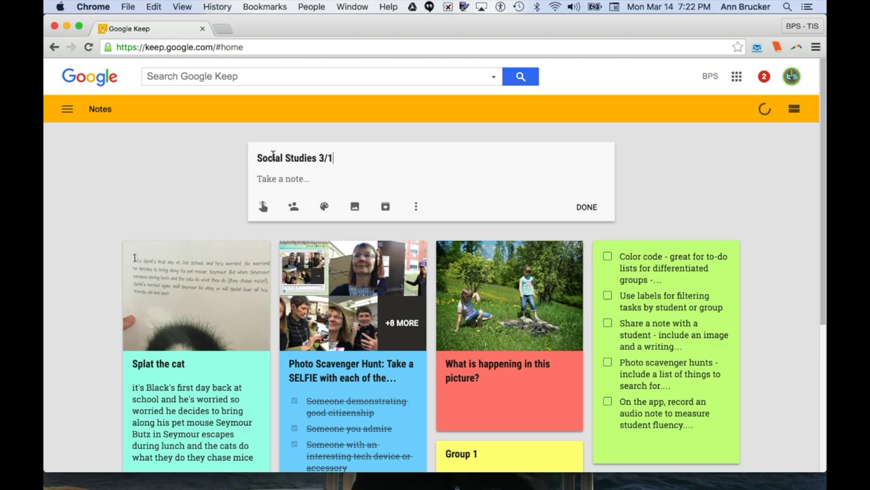
pyautogui.write('Social Studies 3/14/16')
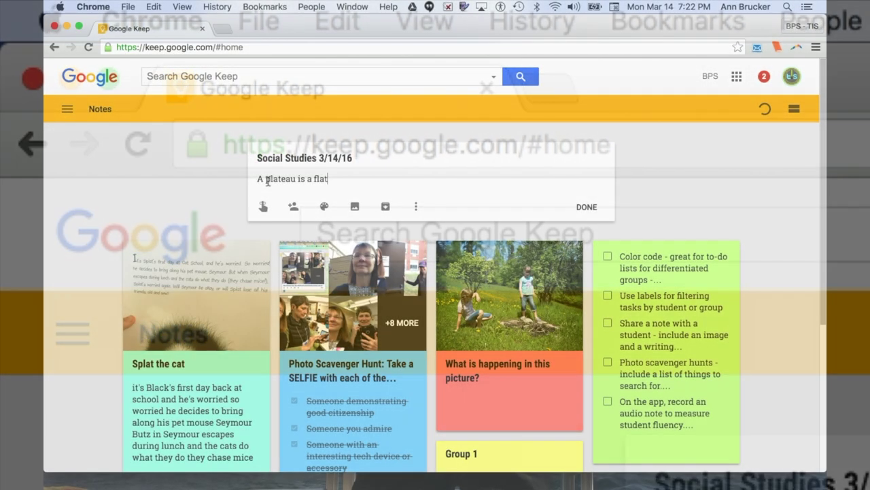
pyautogui.write('-topped hill.')
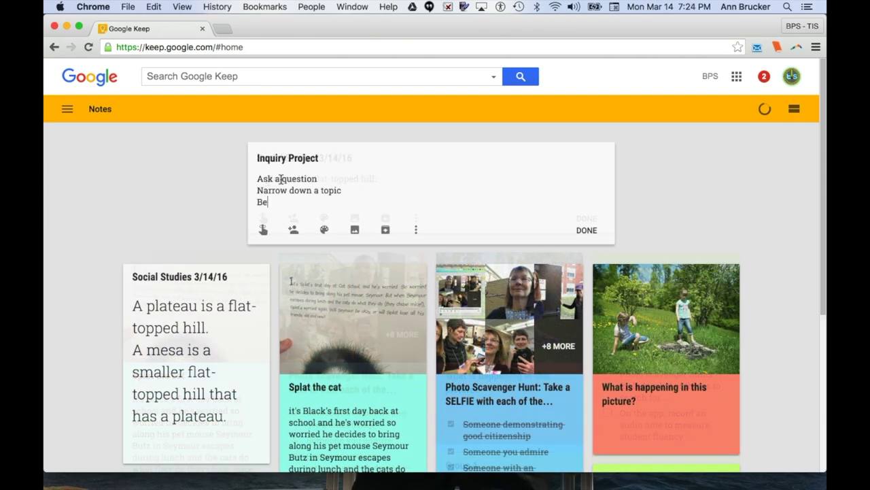
# Type the remaining Inquiry Project steps, ending with 'Organize research'.
pyautogui.write('gin res')
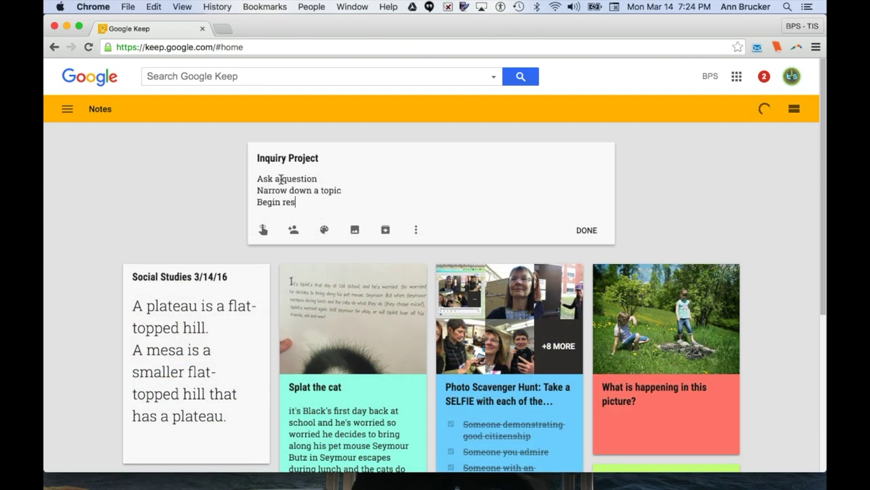
pyautogui.write('earching')
pyautogui.press('Return')
pyautogui.write('Org')
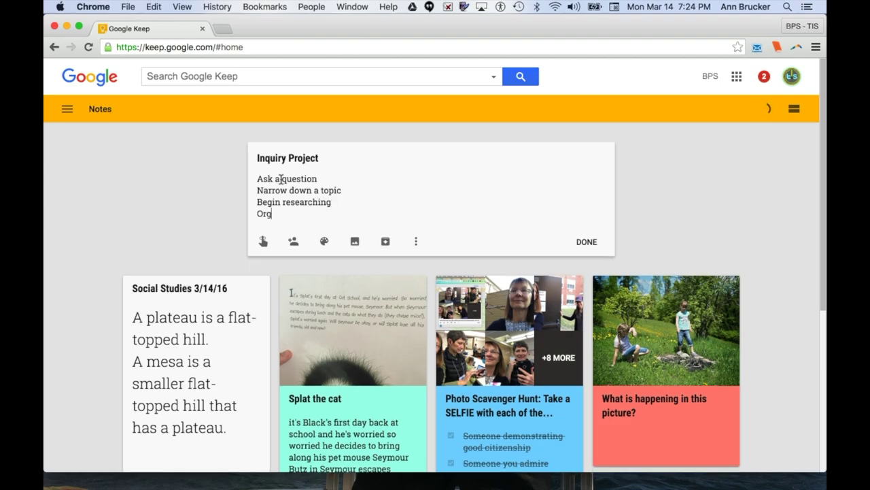
pyautogui.write('anize research')
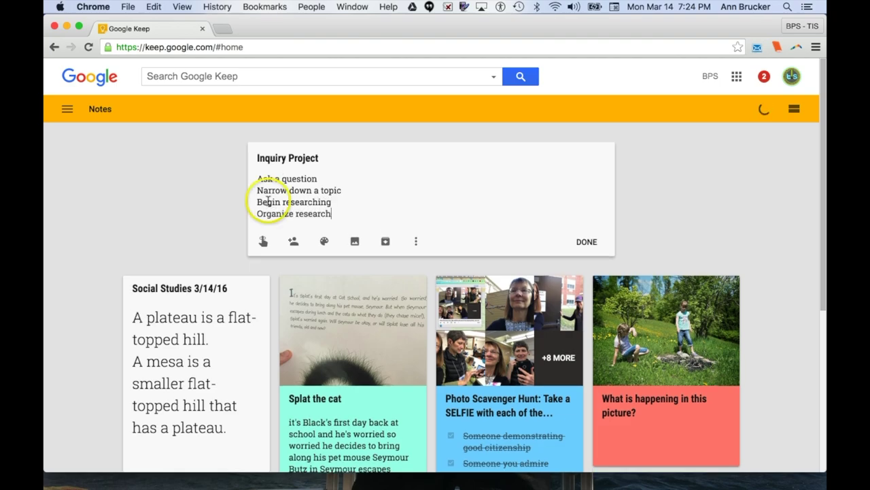
# Turn the Inquiry Project note into a checklist and tick 'Ask a question' and 'Narrow down a topic'.
pyautogui.click(416, 243)
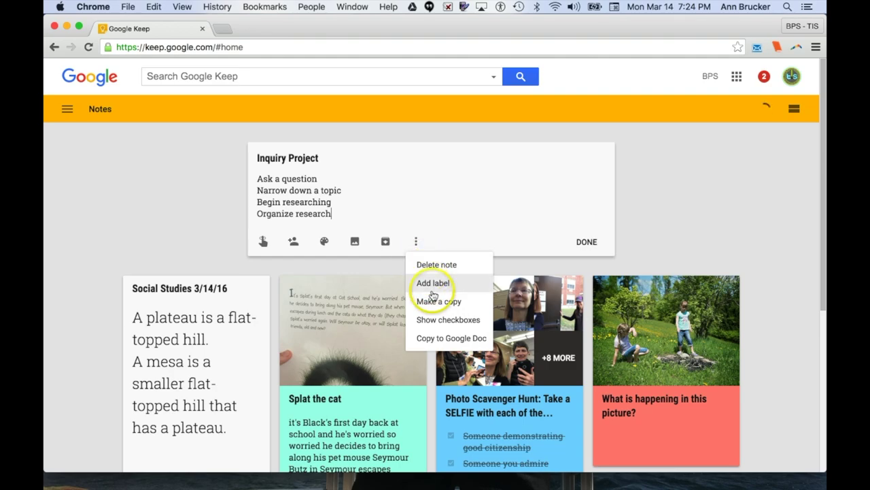
pyautogui.click(442, 319)
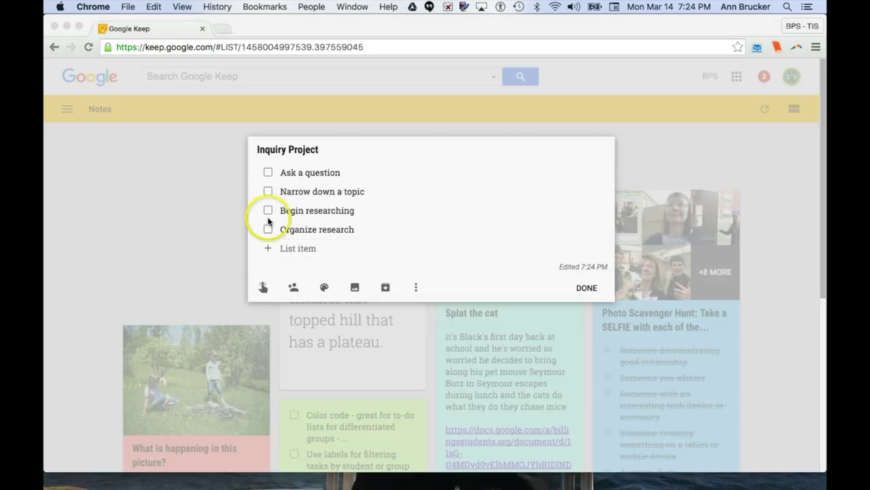
pyautogui.click(268, 174)
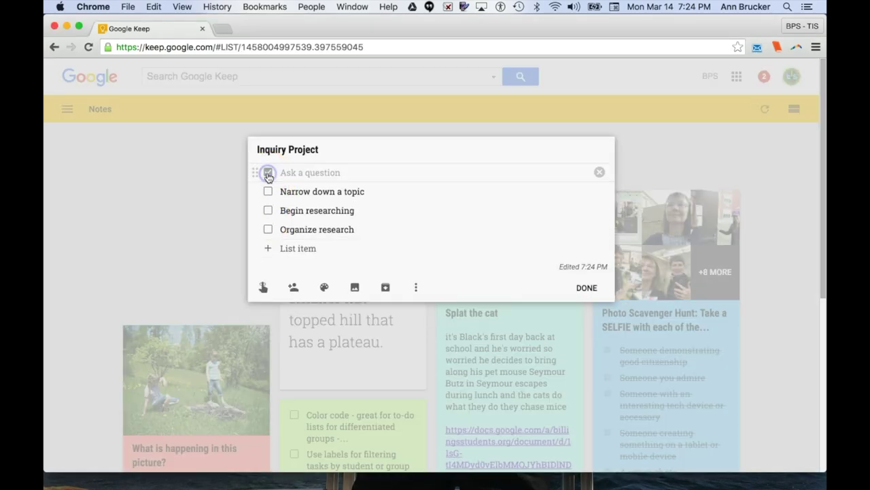
pyautogui.click(268, 163)
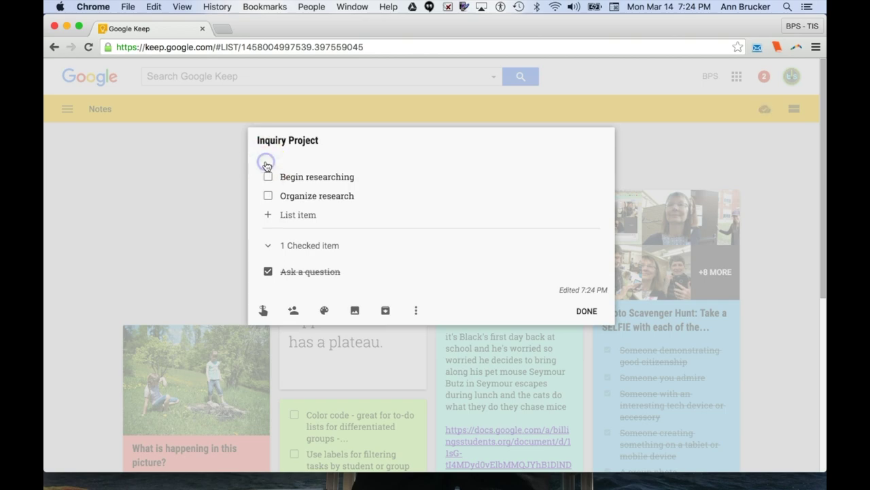
# Add a Mar 21, 1:00 PM reminder to the Inquiry Project note and close it.
pyautogui.click(263, 310)
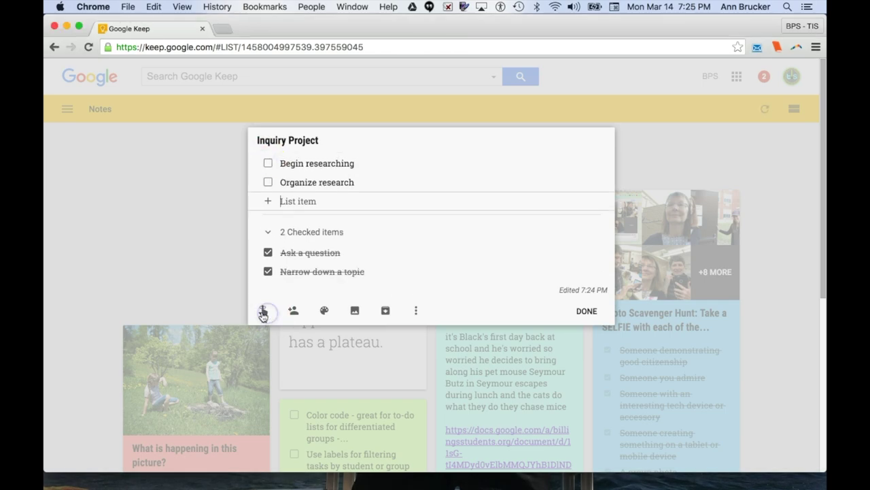
pyautogui.scroll(-3, 309, 411)
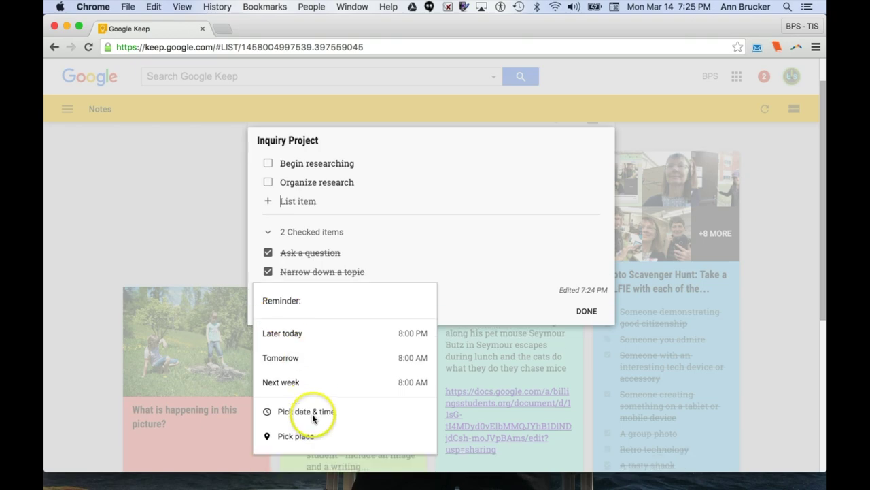
pyautogui.click(299, 374)
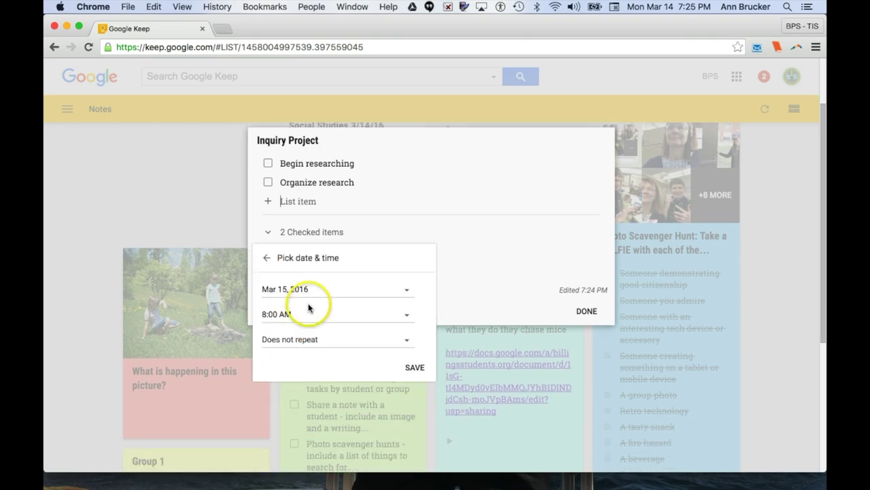
pyautogui.click(403, 290)
pyautogui.click(289, 396)
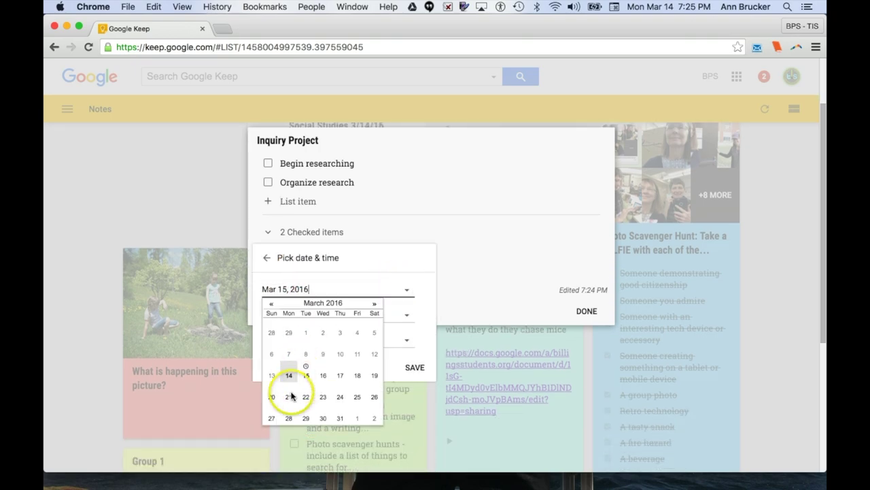
pyautogui.click(281, 317)
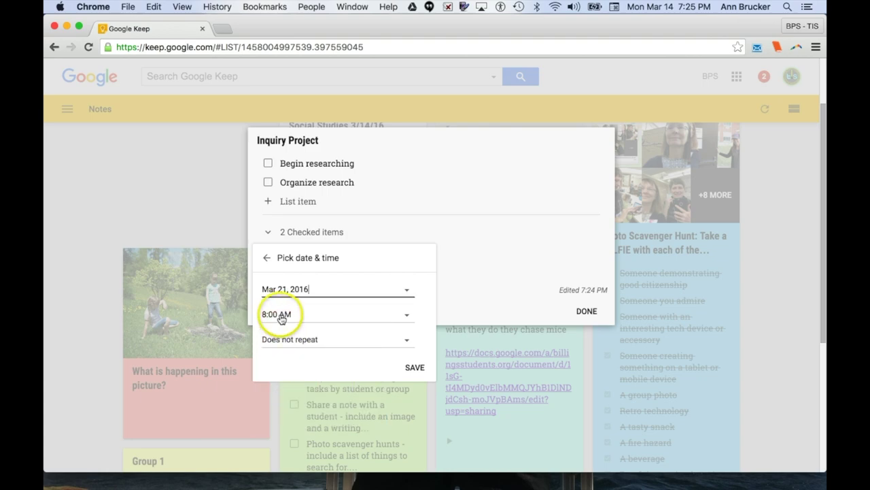
pyautogui.click(387, 360)
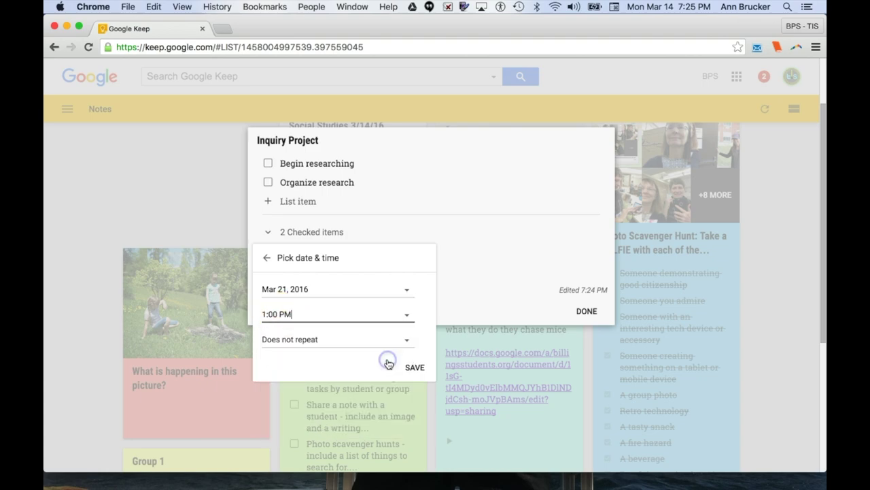
pyautogui.click(414, 368)
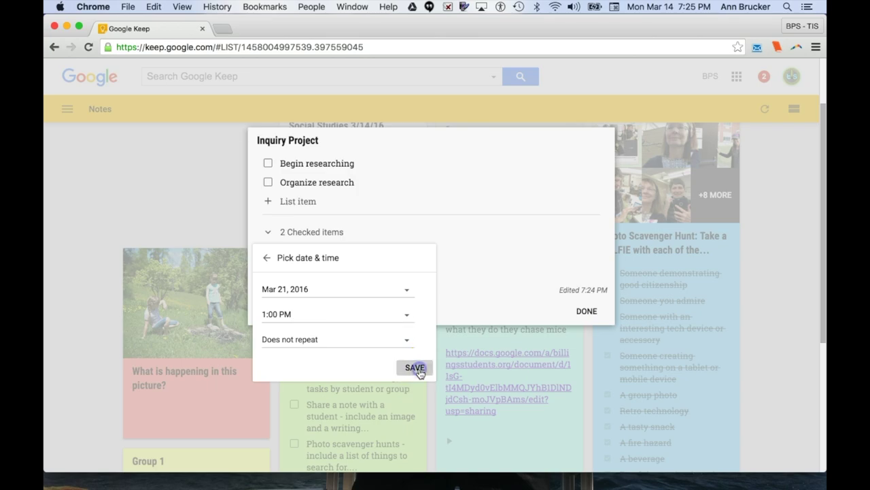
pyautogui.click(588, 311)
# Open the Group 1 checklist and make a copy of it.
pyautogui.scroll(-5, 360, 382)
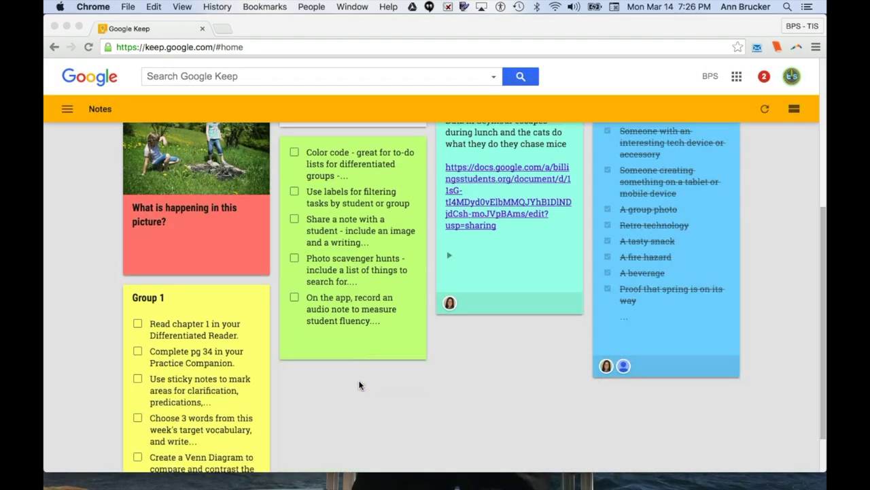
pyautogui.scroll(-2, 358, 384)
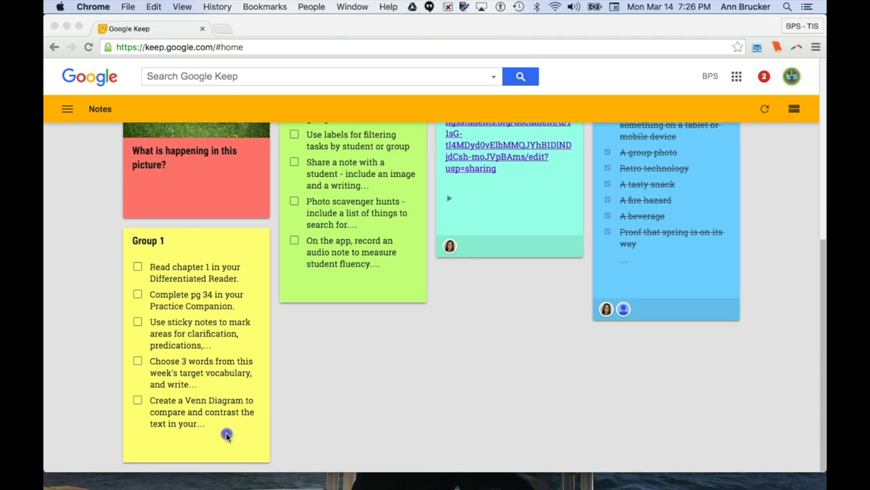
pyautogui.click(226, 436)
pyautogui.click(226, 362)
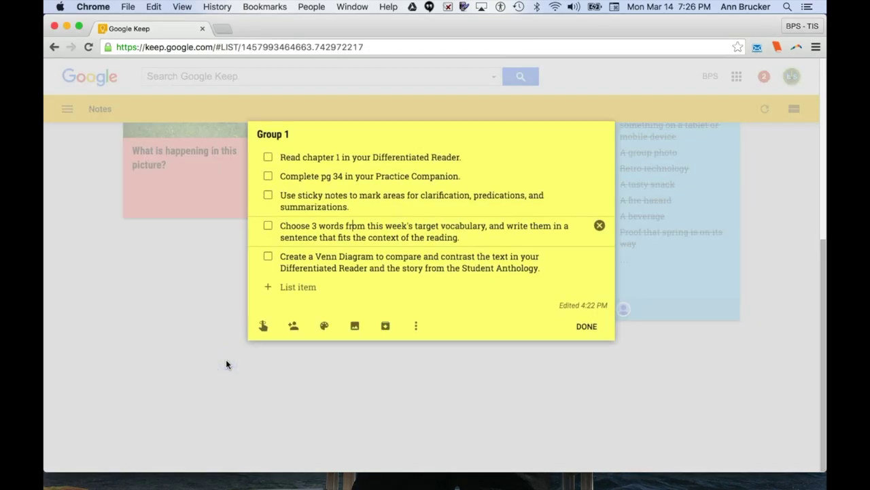
pyautogui.click(418, 327)
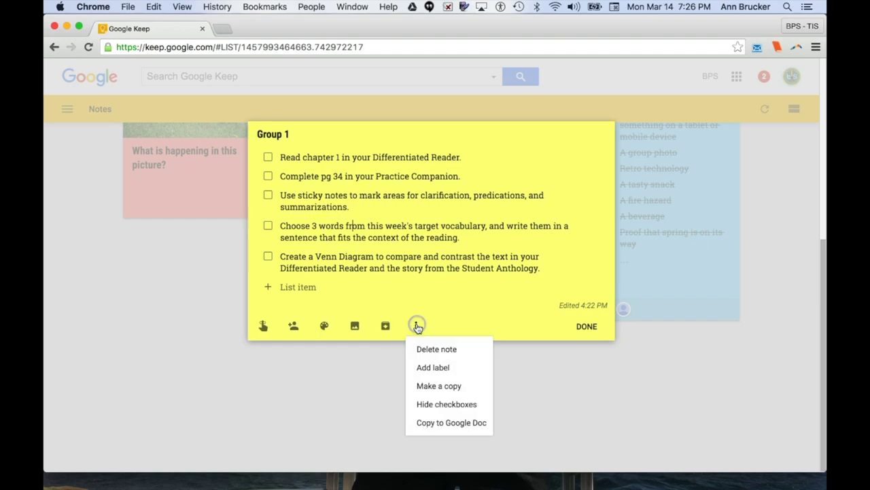
pyautogui.click(434, 393)
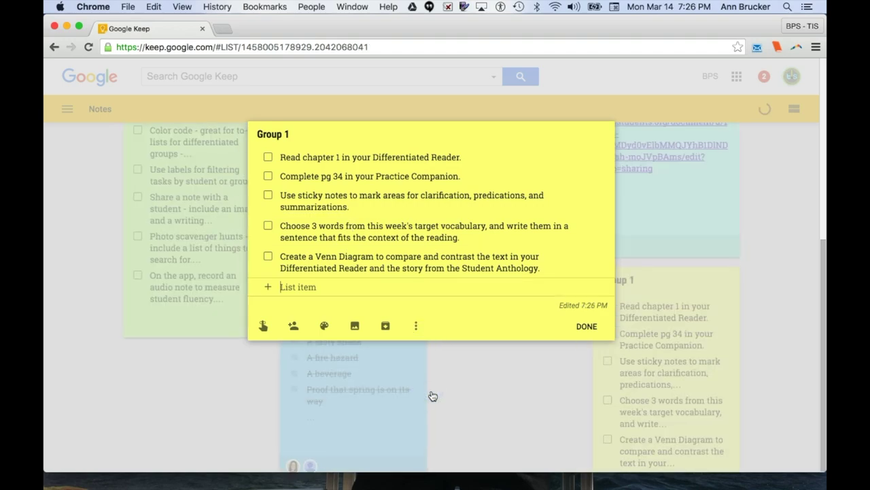
# Rename the copy 'Group 2' and change its first task to 'pages 14-18'.
pyautogui.click(300, 136)
pyautogui.press('BackSpace')
pyautogui.write('2')
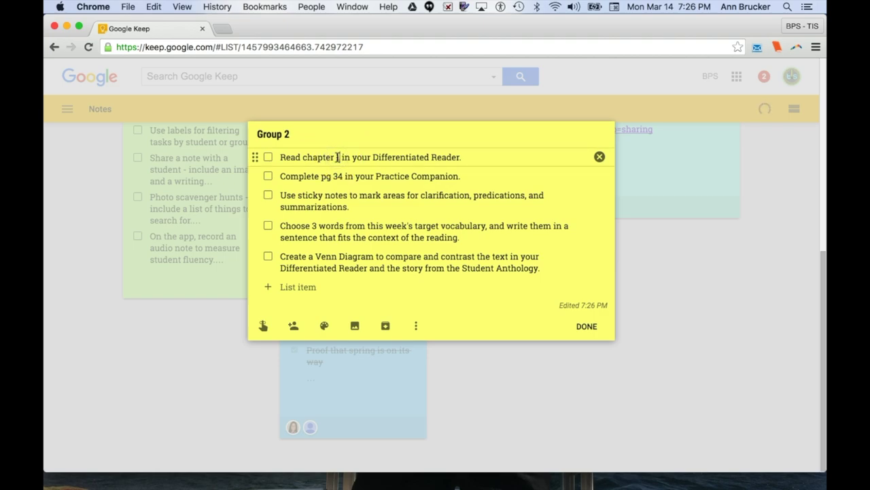
pyautogui.click(338, 157)
pyautogui.press('BackSpace')
pyautogui.press('BackSpace')
pyautogui.press('BackSpace')
pyautogui.press('BackSpace')
pyautogui.press('BackSpace')
pyautogui.press('BackSpace')
pyautogui.press('BackSpace')
pyautogui.press('BackSpace')
pyautogui.press('BackSpace')
pyautogui.write('pages 14')
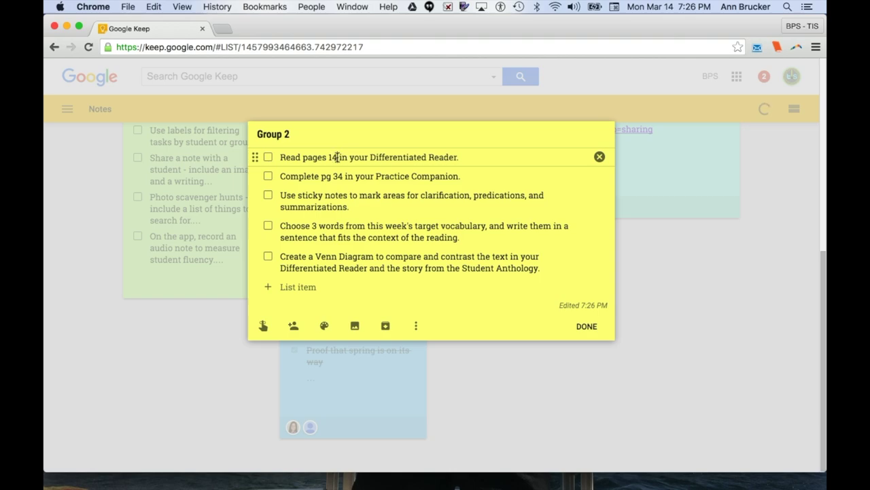
pyautogui.write('-18')
pyautogui.click(631, 365)
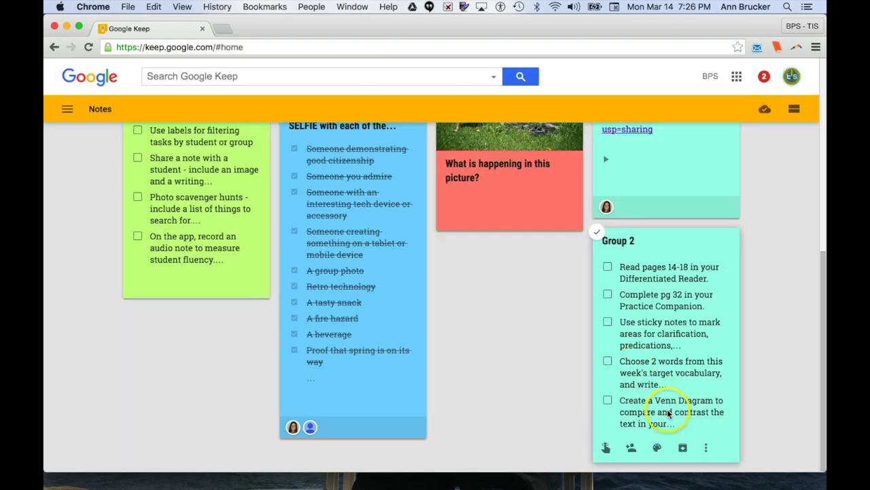
# Tag the Group 2 note with four student-name labels.
pyautogui.click(705, 450)
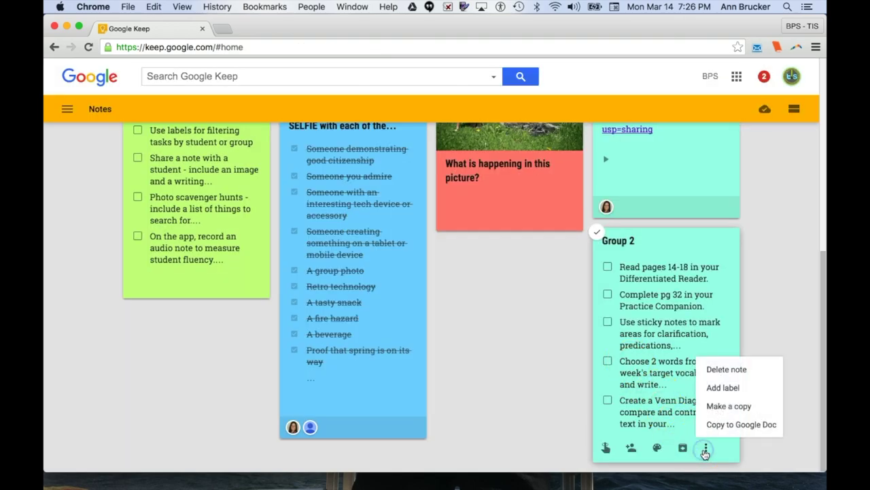
pyautogui.click(714, 393)
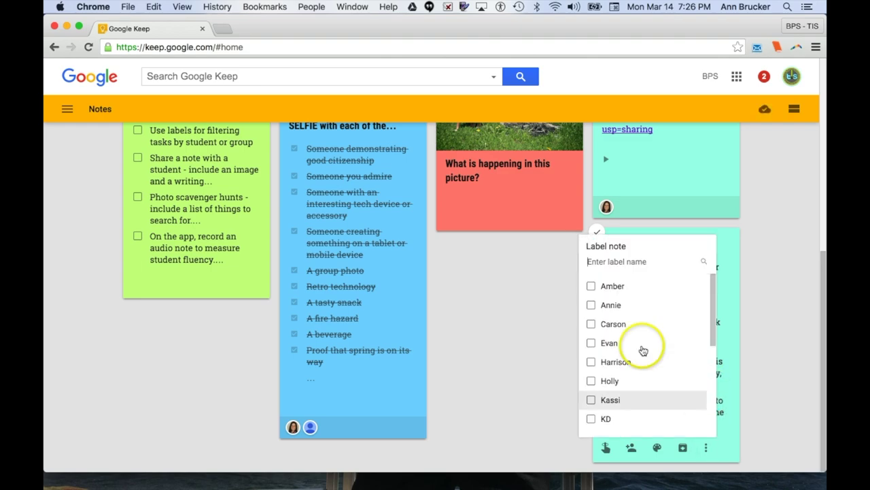
pyautogui.click(591, 286)
pyautogui.click(589, 362)
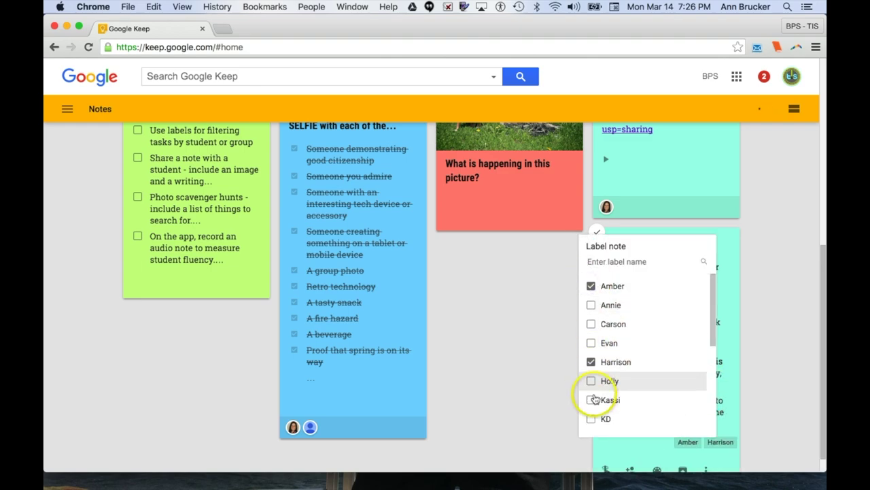
pyautogui.scroll(-3, 592, 394)
pyautogui.click(591, 384)
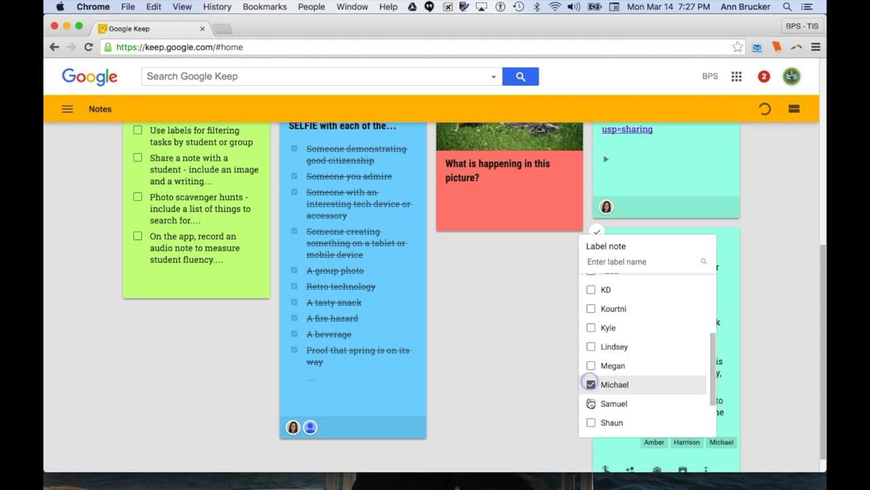
pyautogui.click(591, 403)
pyautogui.click(779, 373)
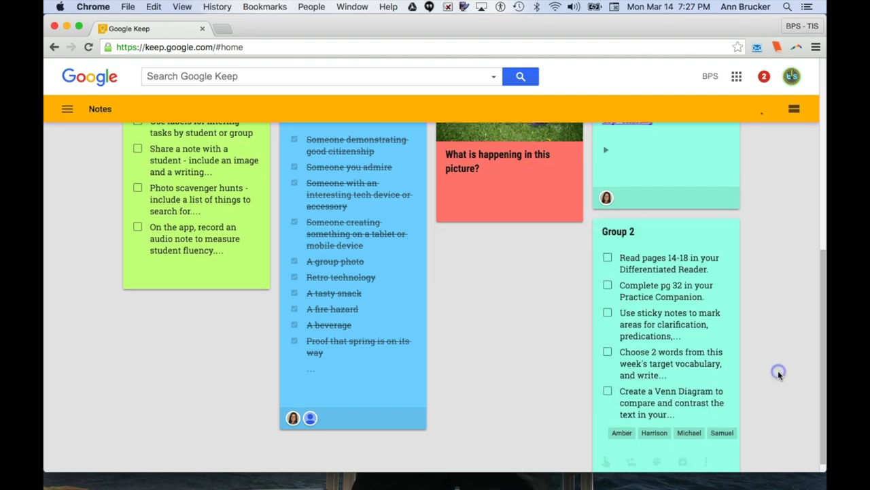
# Filter the notes by one student's label, then return to all notes.
pyautogui.click(66, 108)
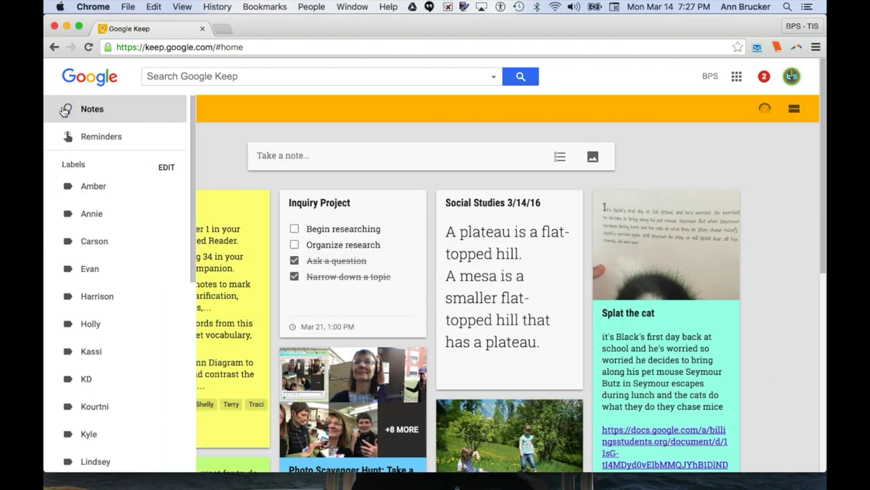
pyautogui.click(89, 297)
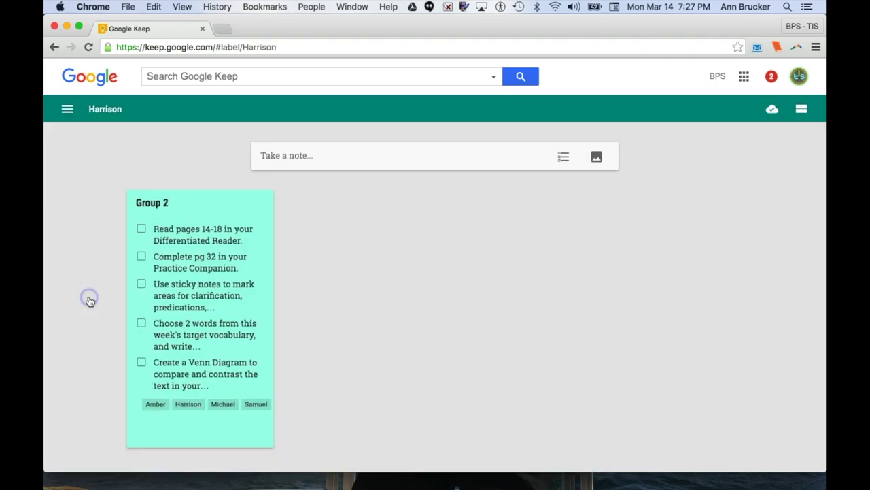
pyautogui.click(67, 109)
pyautogui.click(76, 111)
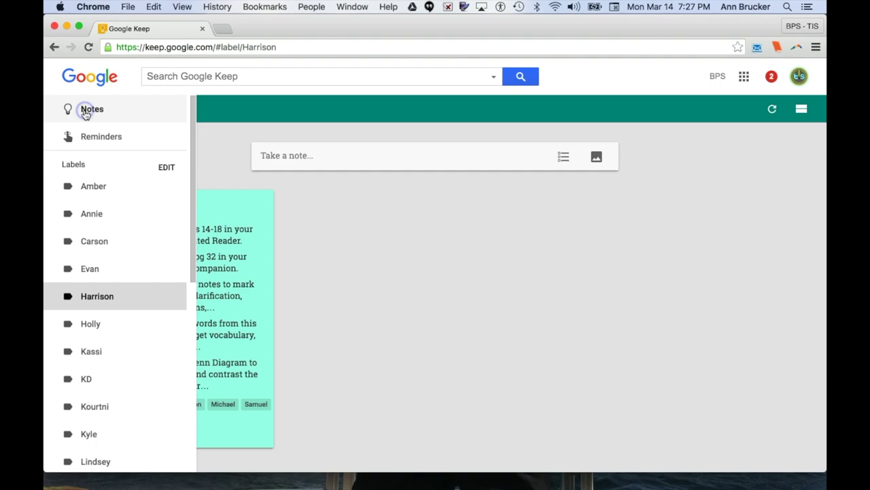
# Add a student's account as collaborator on the 'What is happening in this picture?' note.
pyautogui.scroll(-3, 515, 311)
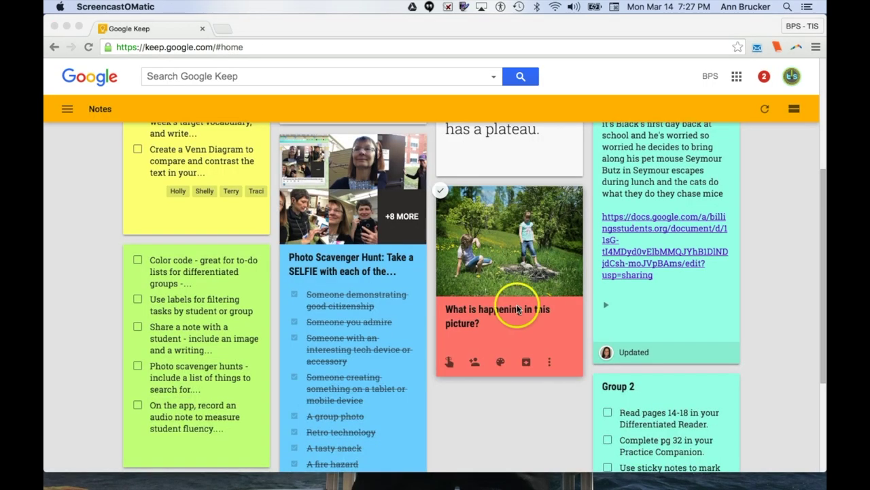
pyautogui.click(497, 262)
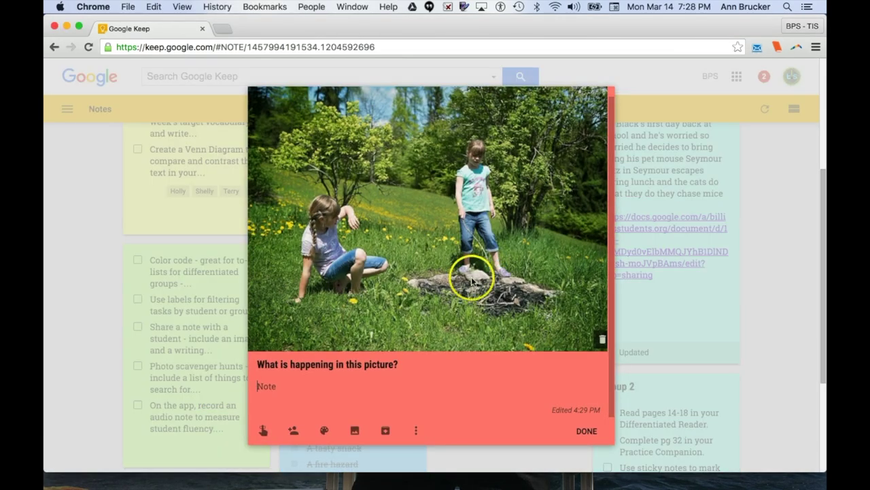
pyautogui.click(295, 429)
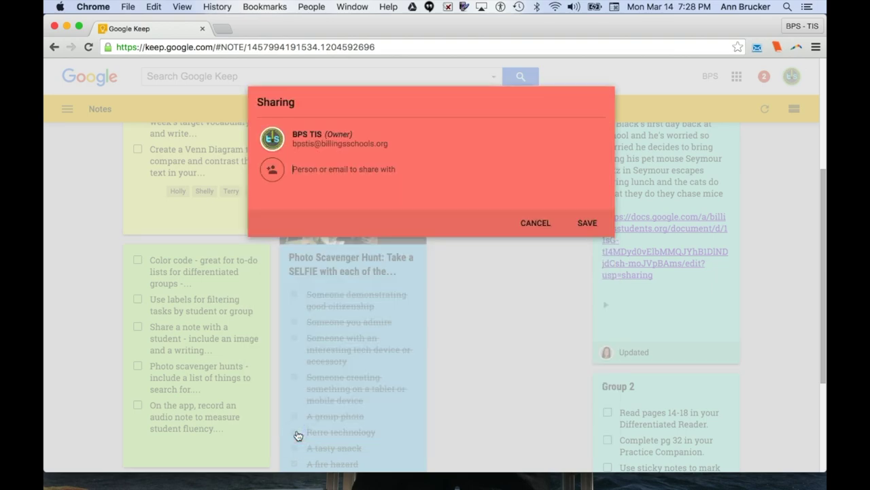
pyautogui.write('harrison')
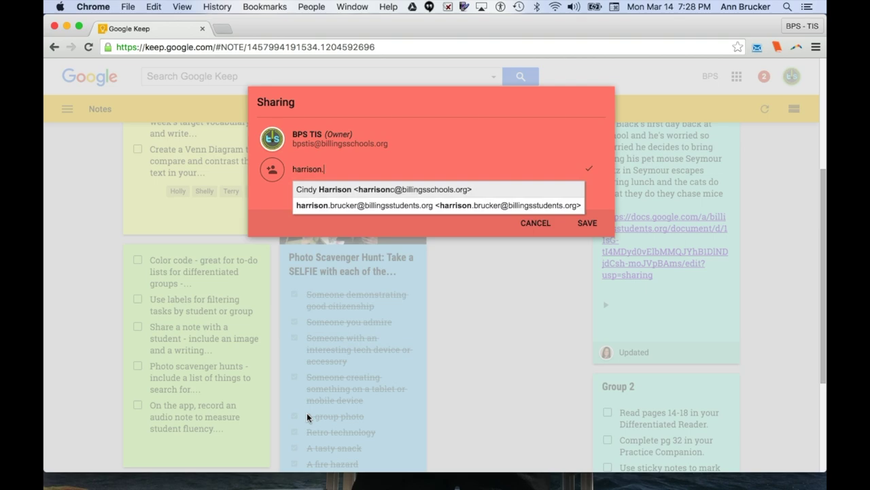
pyautogui.write('.')
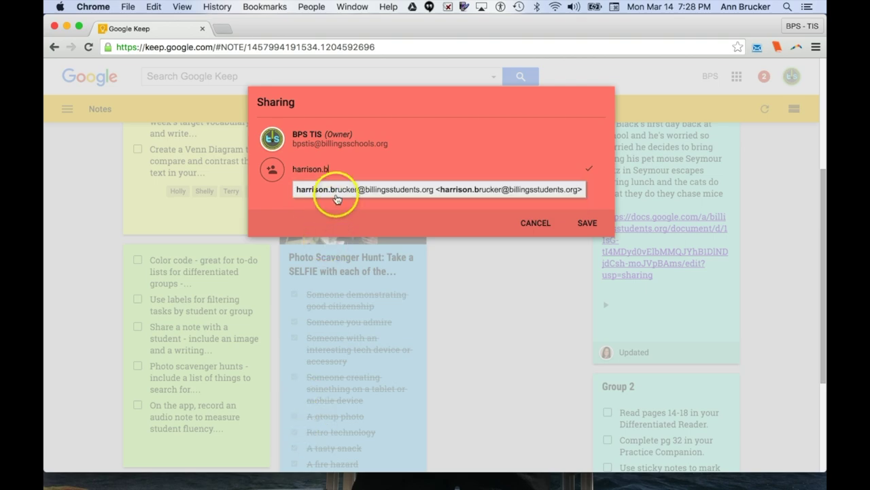
pyautogui.click(338, 197)
pyautogui.click(587, 223)
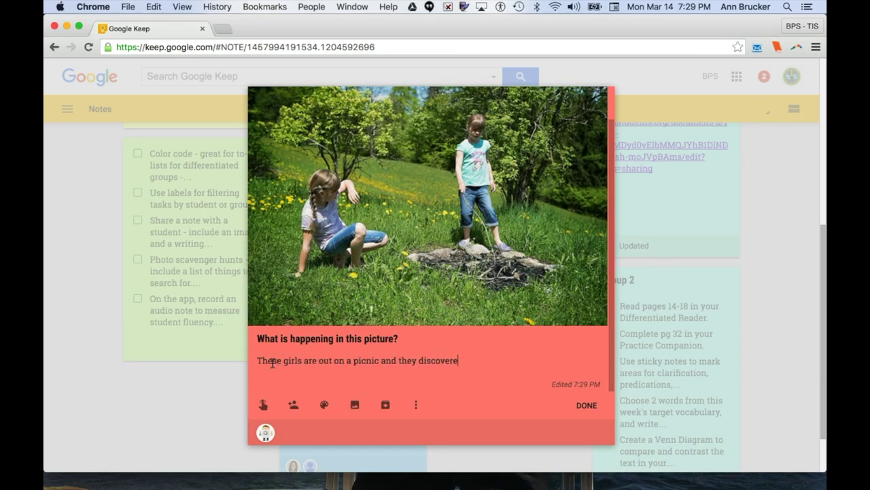
# Finish the picnic answer in the picture note, copy it to a Google Doc and open the doc.
pyautogui.write("ems to be a hornets' nest inside, and the older girl is scared")
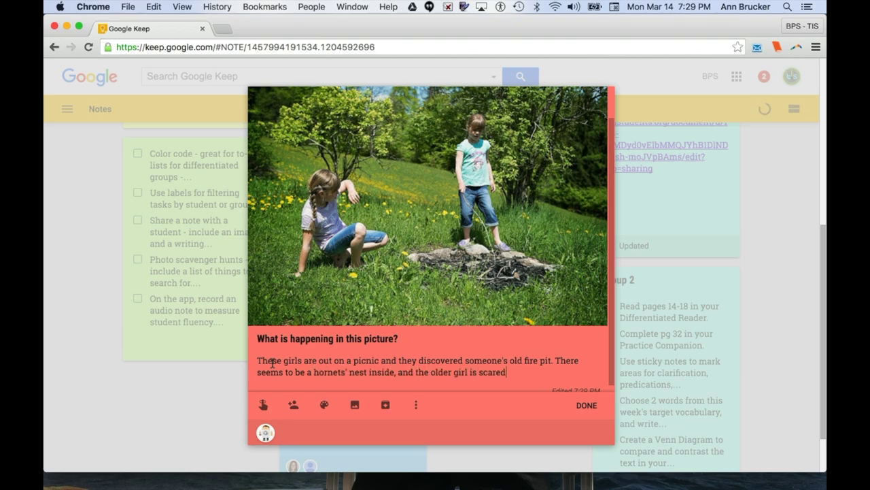
pyautogui.click(415, 405)
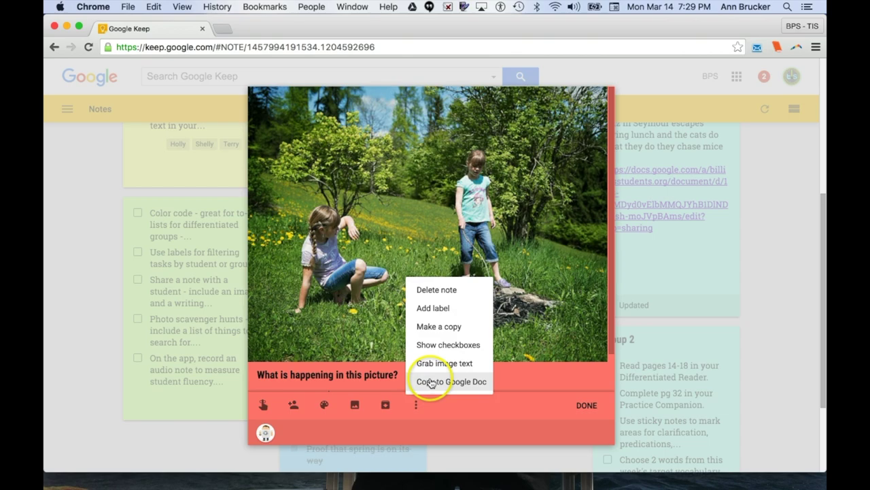
pyautogui.click(430, 381)
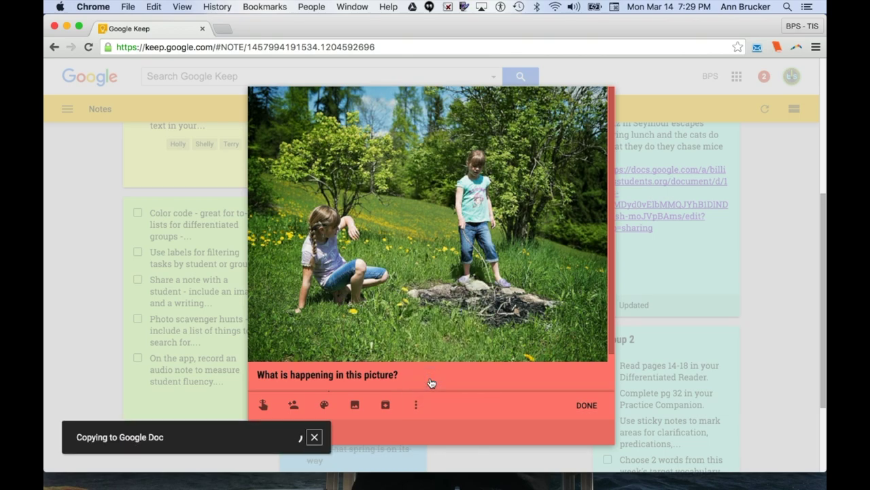
pyautogui.click(284, 436)
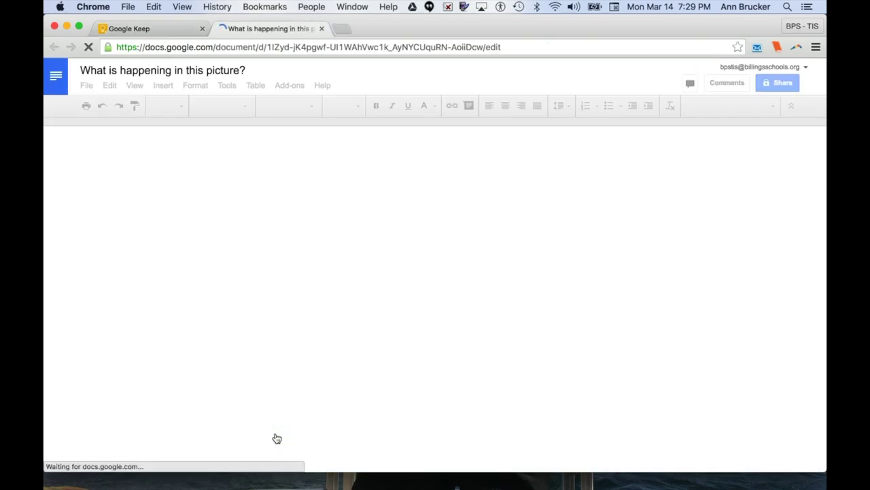
# Revise the answer with 'young', 'family' and 'They went wandering into the meadow,'.
pyautogui.scroll(-5, 691, 361)
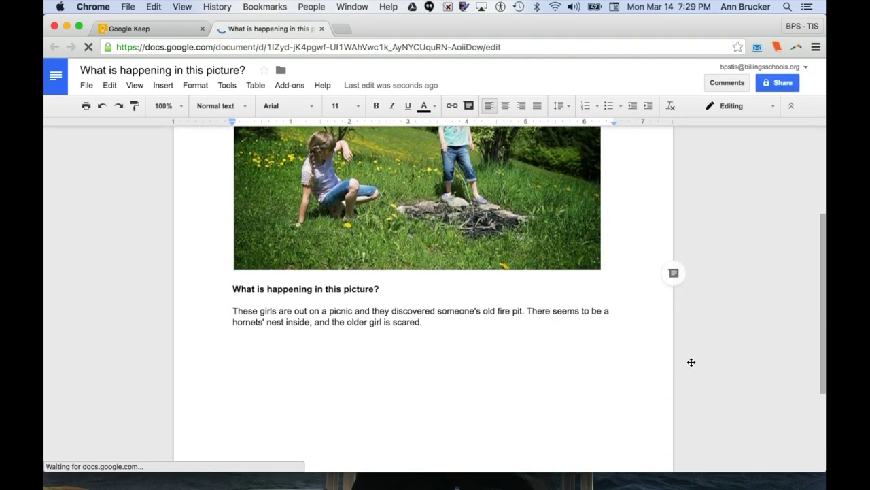
pyautogui.click(259, 286)
pyautogui.write('young')
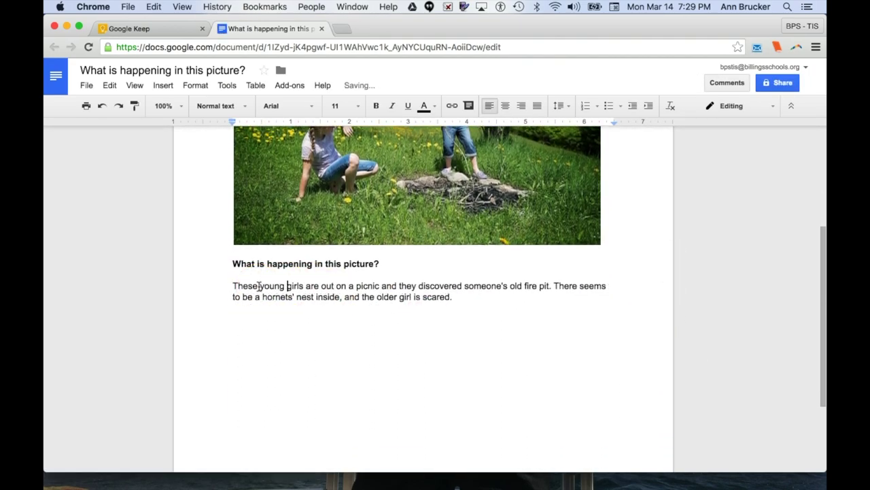
pyautogui.click(355, 286)
pyautogui.write('family')
pyautogui.click(402, 286)
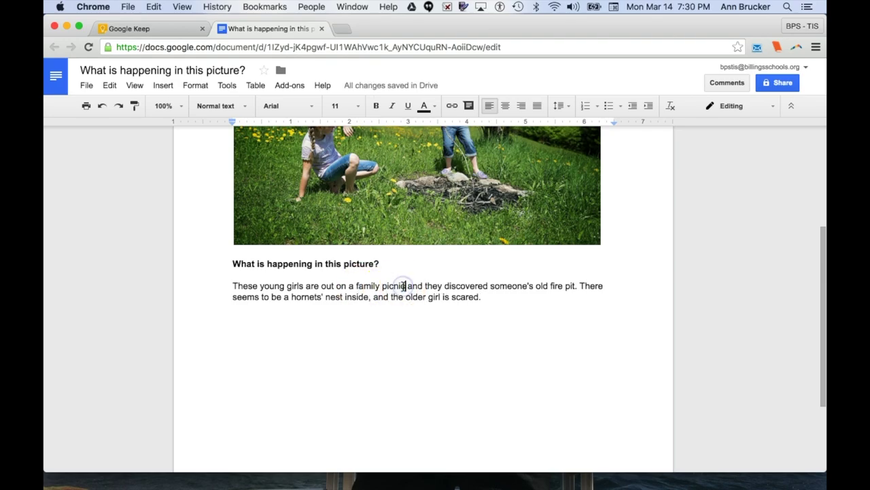
pyautogui.write('. They')
pyautogui.write(' went wandering into the meadow,')
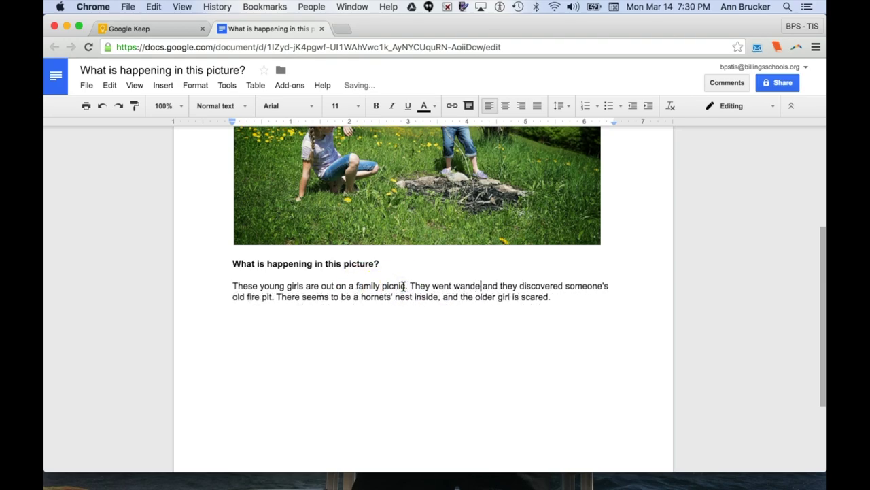
pyautogui.doubleClick(303, 293)
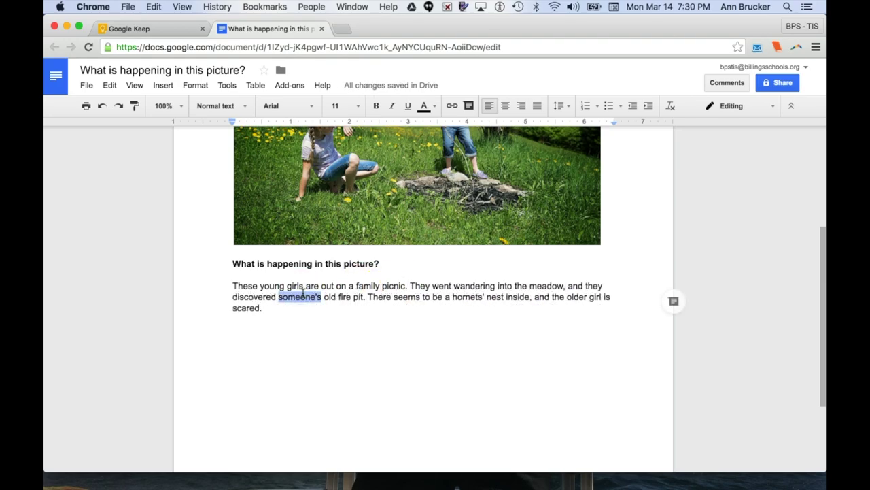
pyautogui.click(311, 324)
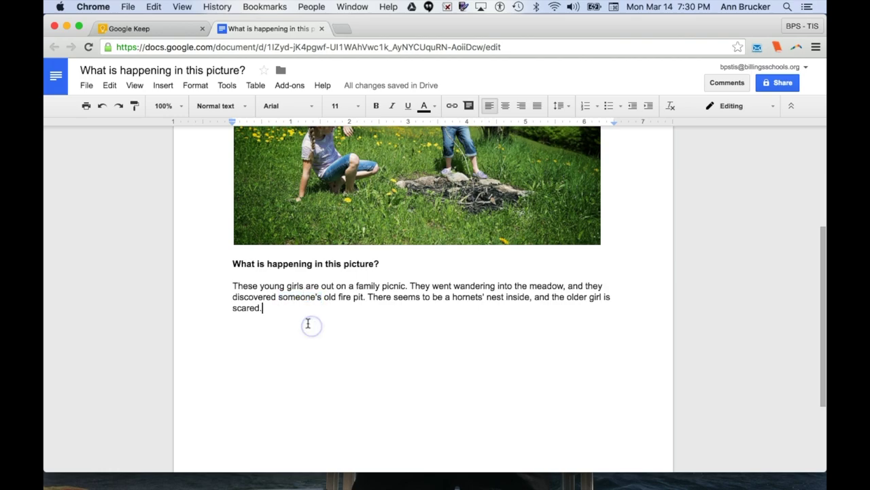
# Format the answer paragraph in Georgia font with dark green text.
pyautogui.moveTo(277, 312); pyautogui.dragTo(229, 288)
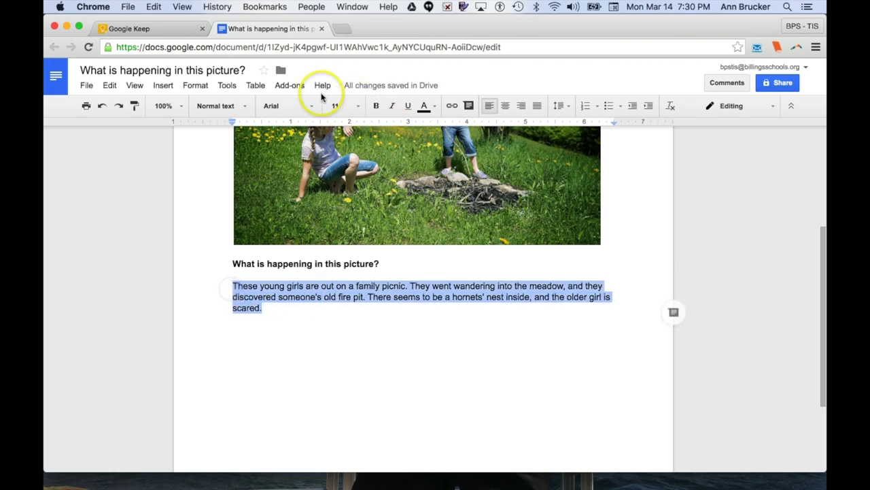
pyautogui.click(280, 106)
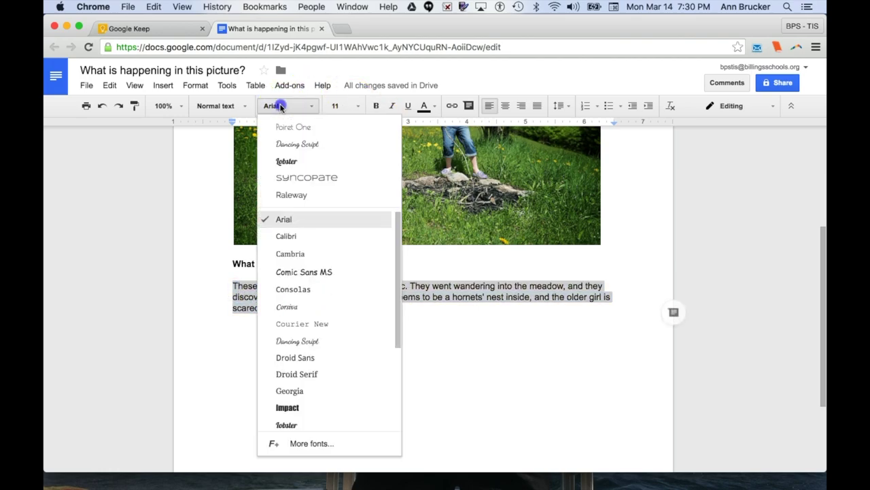
pyautogui.click(309, 389)
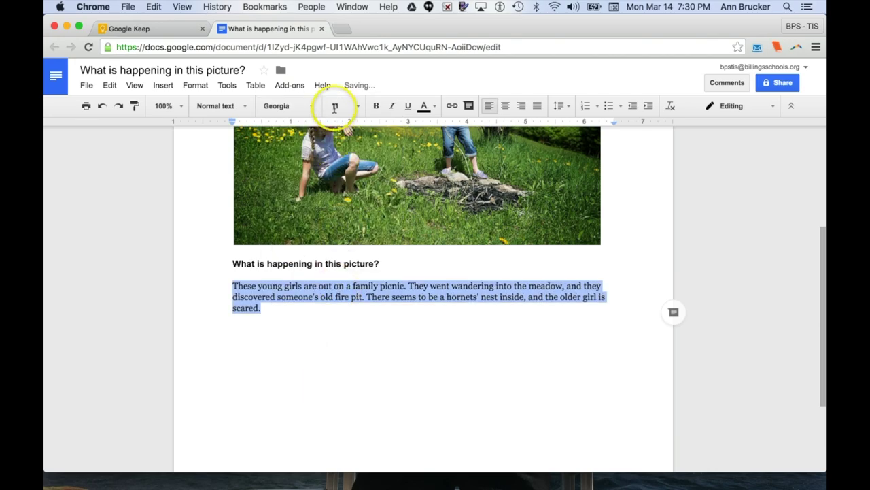
pyautogui.click(423, 106)
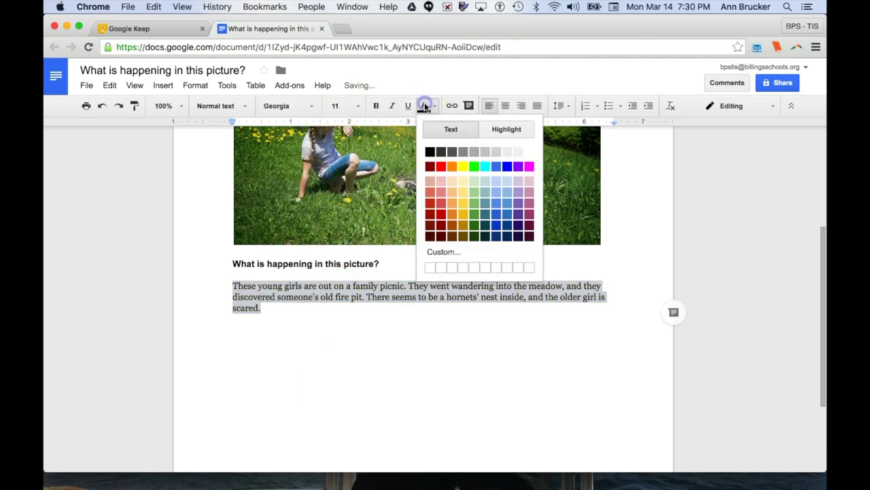
pyautogui.click(474, 225)
pyautogui.click(364, 344)
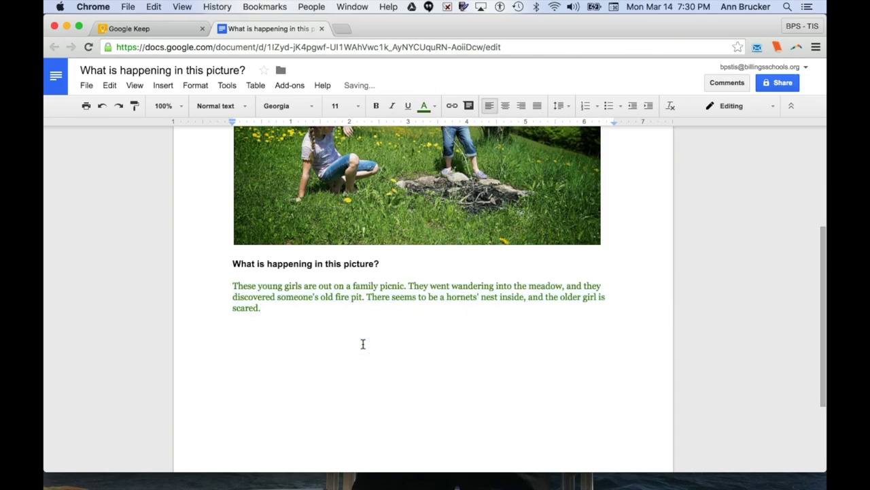
pyautogui.scroll(5, 363, 344)
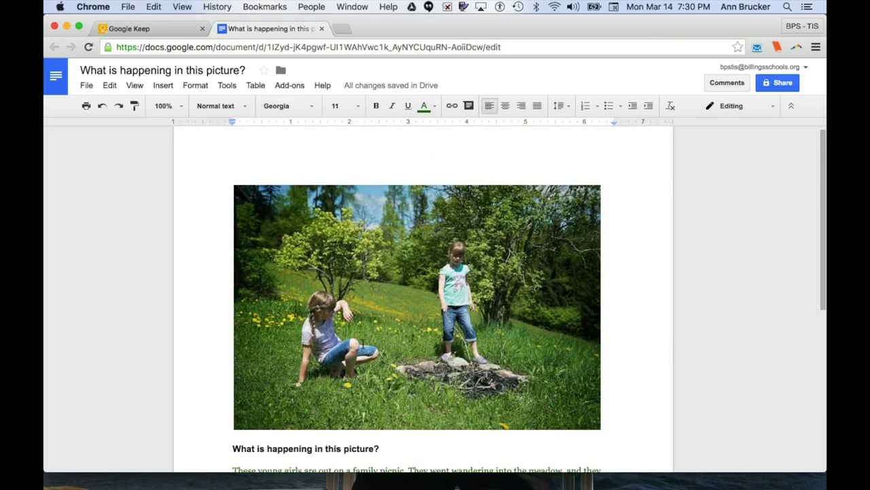
# Return to Keep and view the Photo Scavenger Hunt note's first photo full-size.
pyautogui.press('super+w')
pyautogui.click(343, 298)
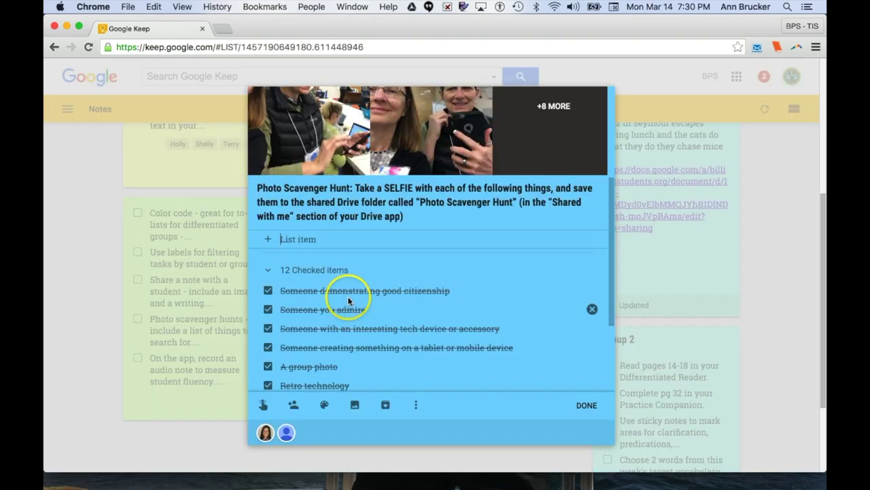
pyautogui.scroll(5, 457, 224)
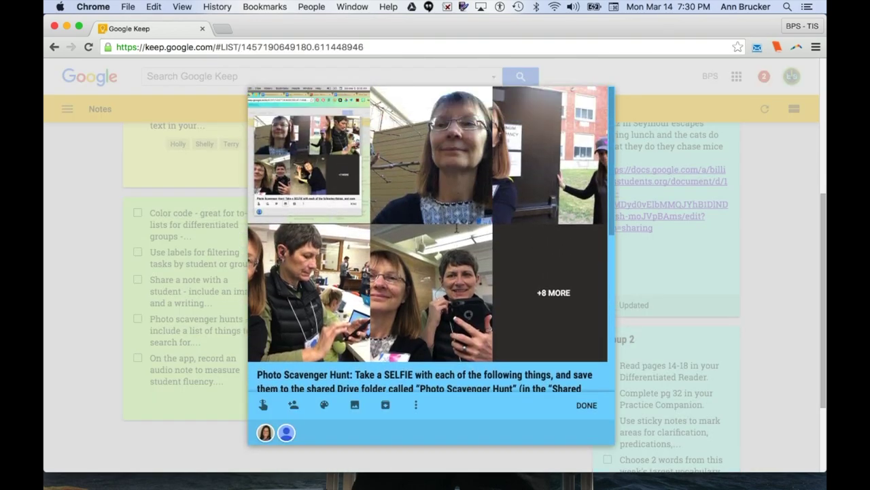
pyautogui.click(284, 167)
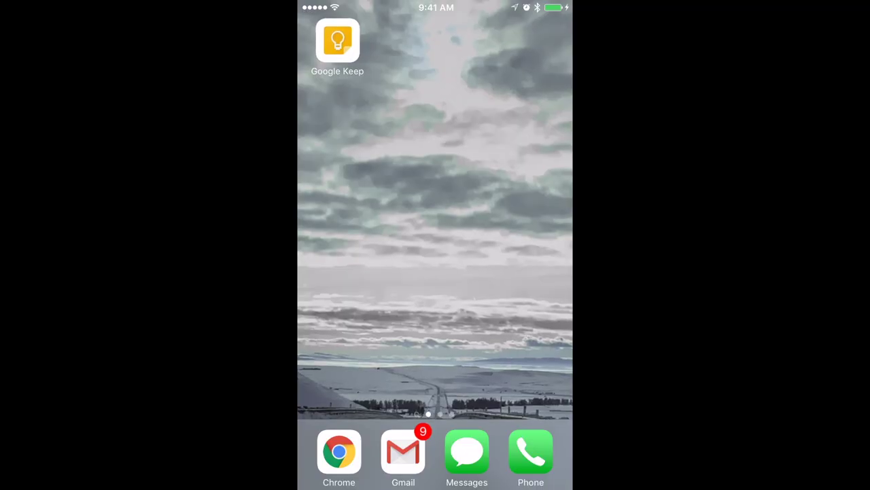
# Launch Google Keep on the phone and open the Geometric shape scavenger hunt note.
pyautogui.click(337, 41)
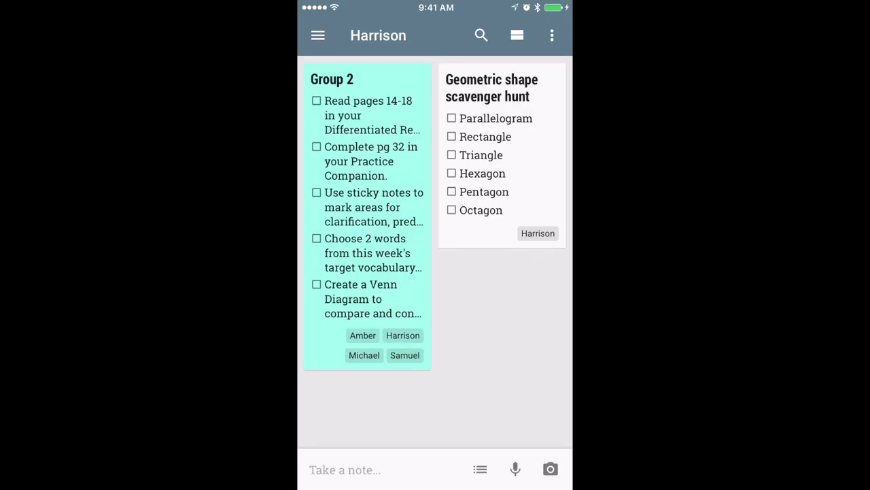
pyautogui.click(502, 156)
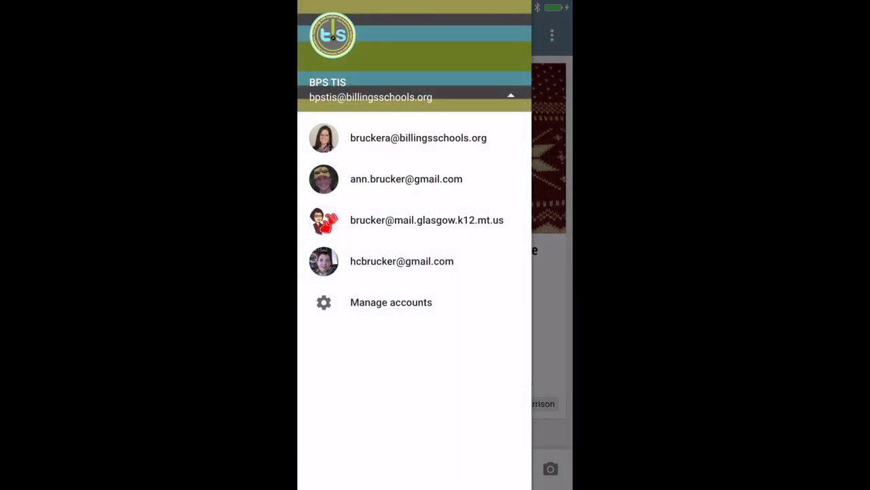
# Switch to the other account and add Bananas, Toothpaste and Ranch dressing to the Grocery List.
pyautogui.click(406, 179)
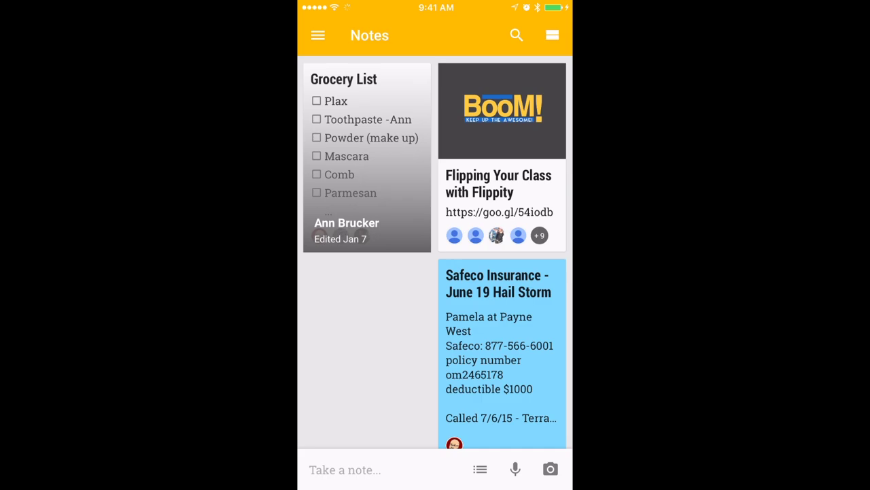
pyautogui.click(367, 157)
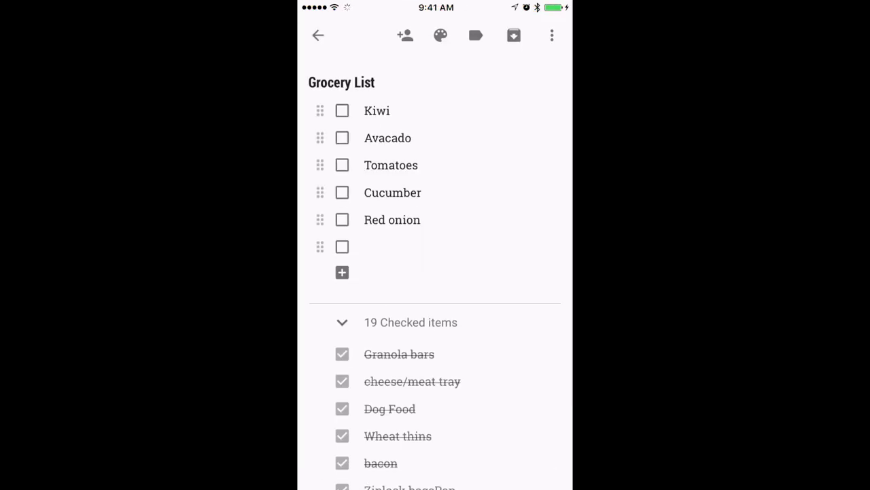
pyautogui.click(381, 246)
pyautogui.write('Ban')
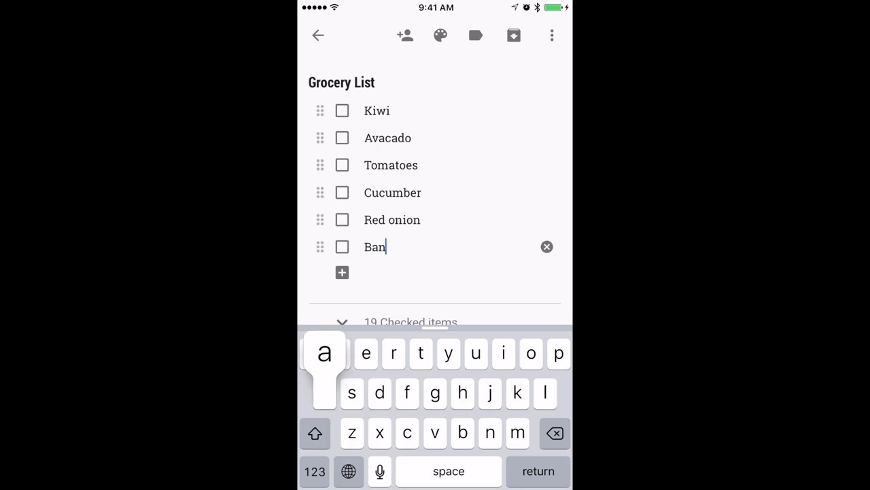
pyautogui.write('anas')
pyautogui.press('Return')
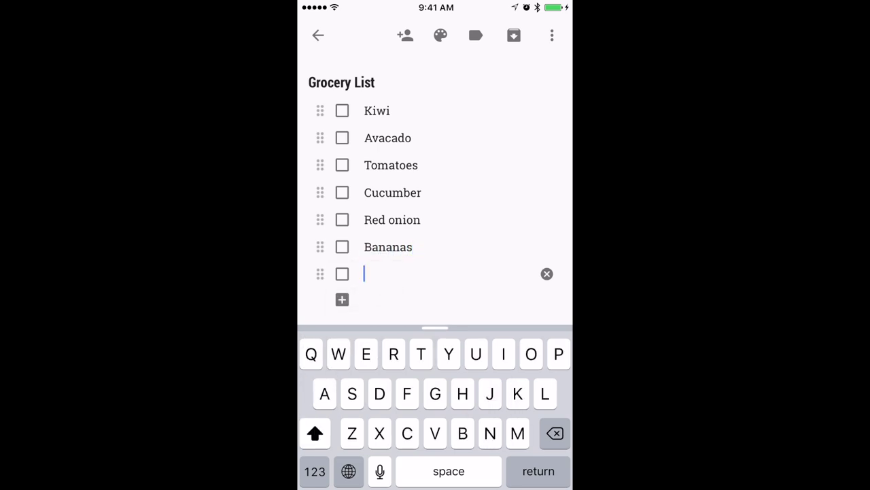
pyautogui.write('Tooth')
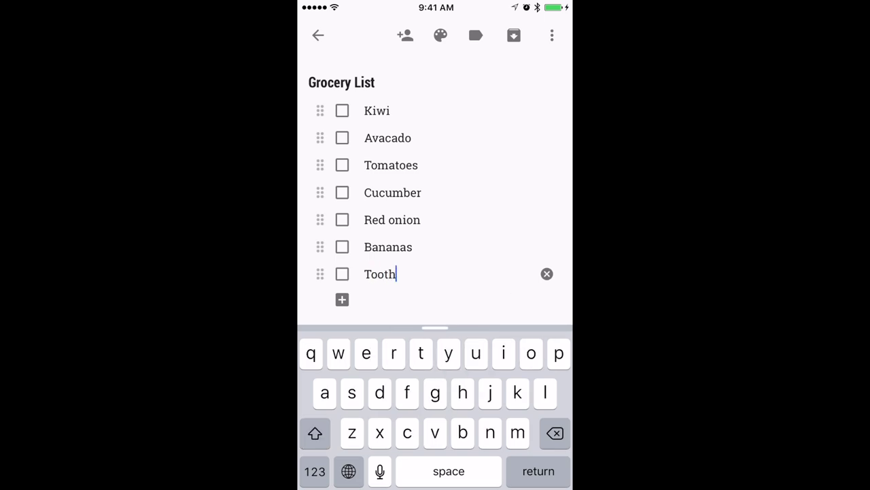
pyautogui.write('paste')
pyautogui.press('Return')
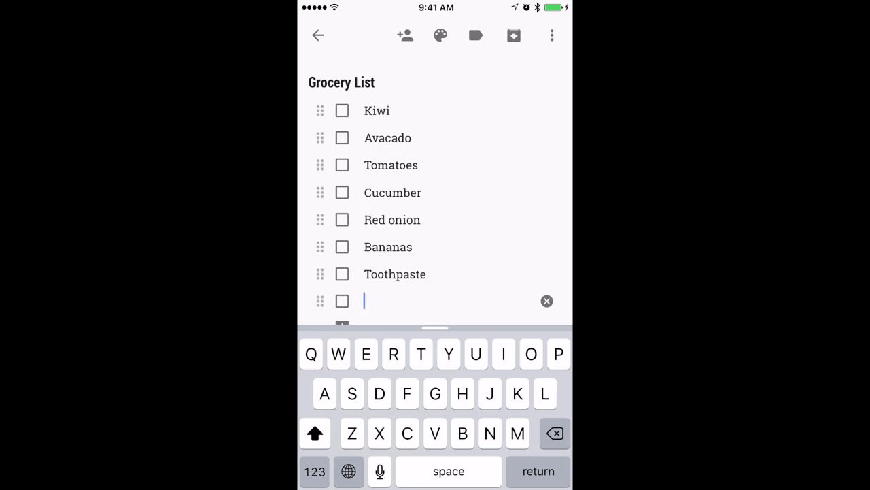
pyautogui.write('Ranch ')
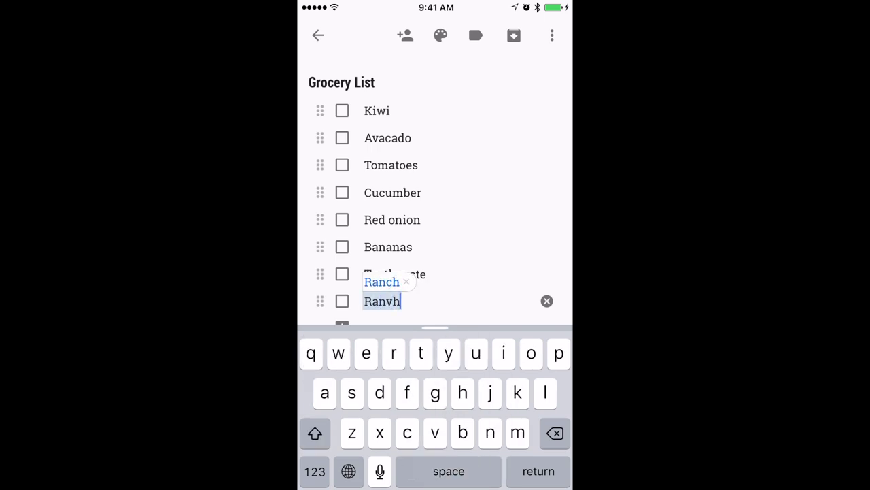
pyautogui.write('dressing')
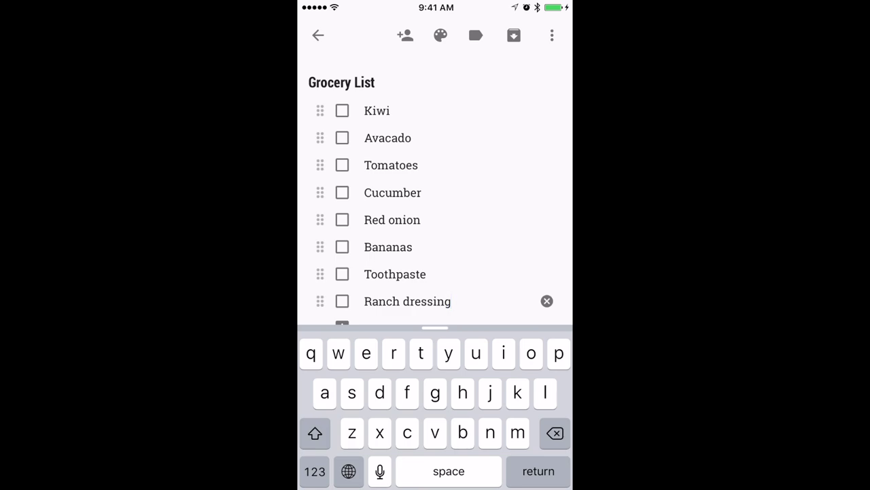
# Uncheck Dryer sheets, Milk and Cereal on the grocery list.
pyautogui.scroll(-10, 435, 190)
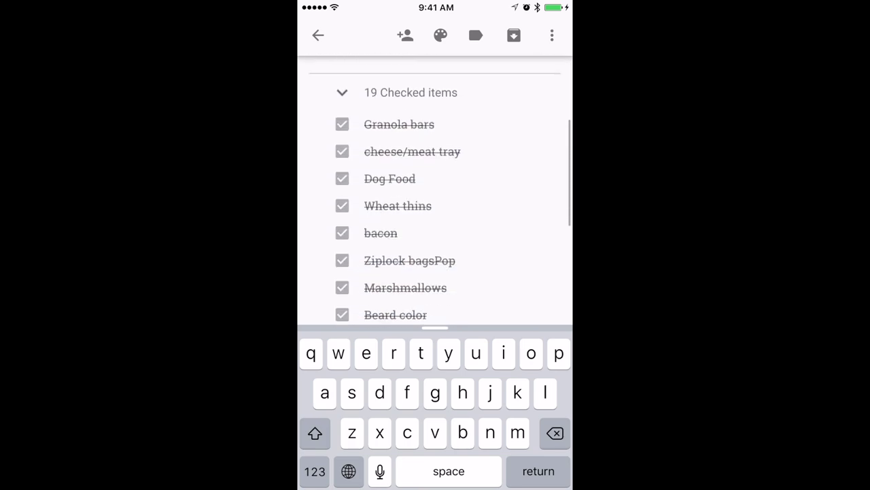
pyautogui.scroll(-3, 436, 197)
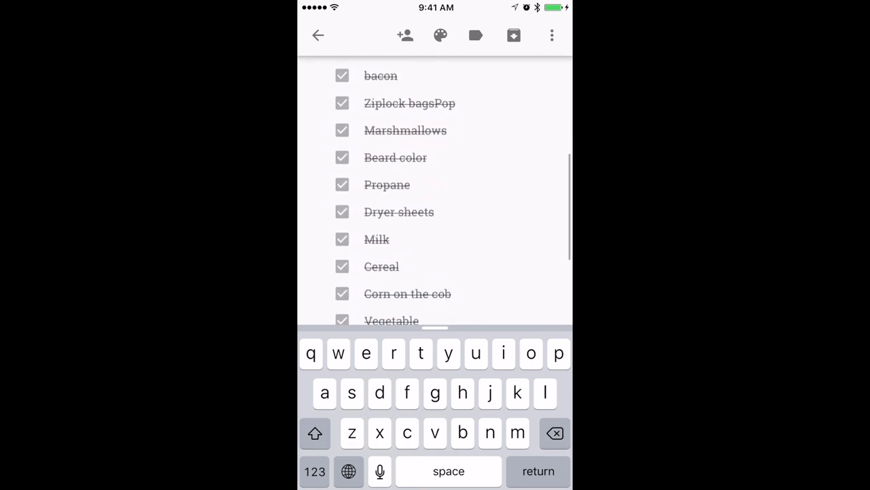
pyautogui.click(342, 169)
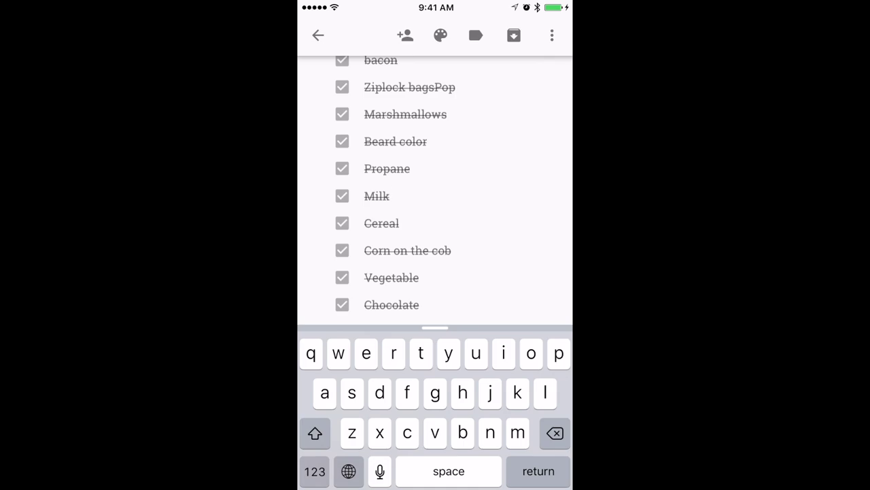
pyautogui.click(342, 195)
pyautogui.click(342, 223)
pyautogui.scroll(3, 436, 197)
# Leave the grocery list, dictate 'record a note right here in keep', then play Splat the cat's 21-second recording.
pyautogui.click(319, 35)
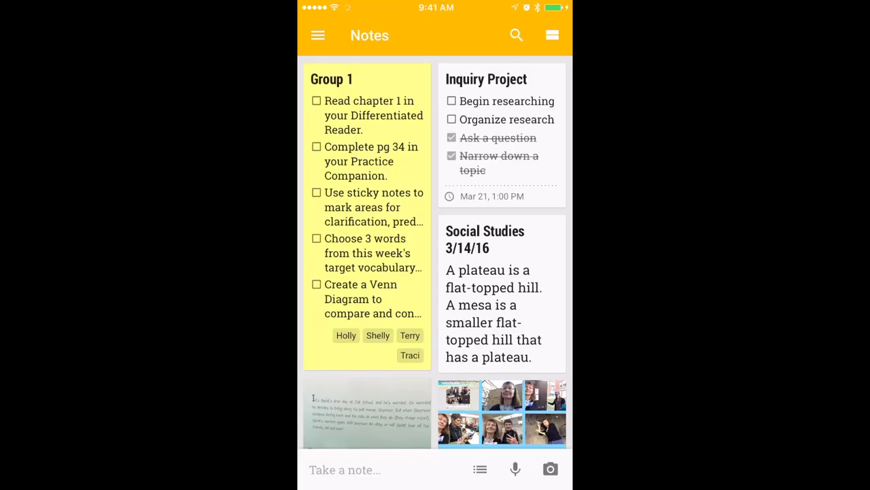
pyautogui.click(516, 469)
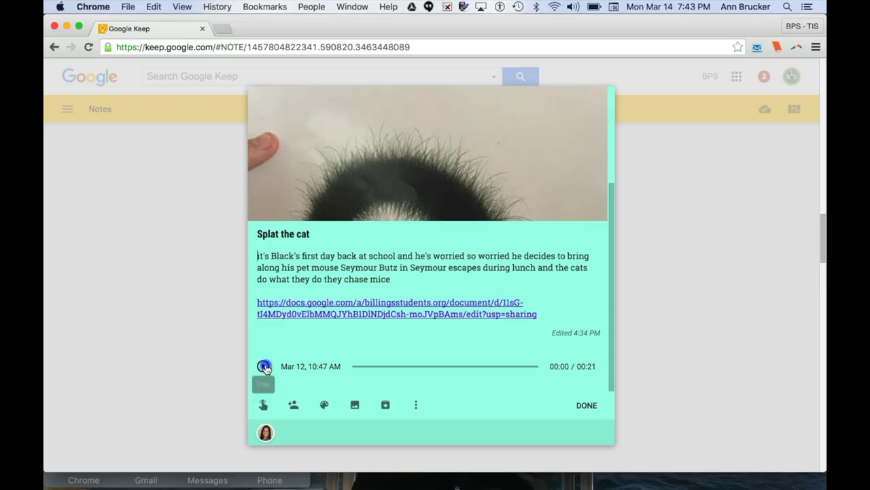
pyautogui.click(261, 365)
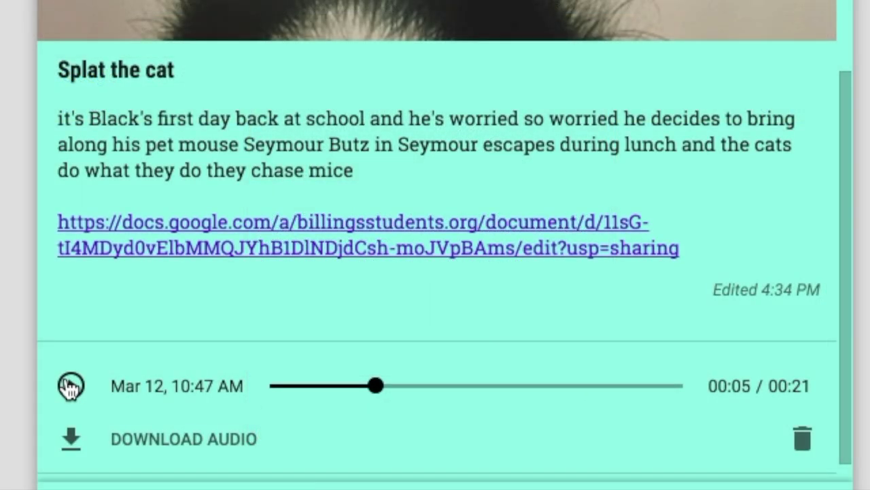
pyautogui.scroll(1, 69, 389)
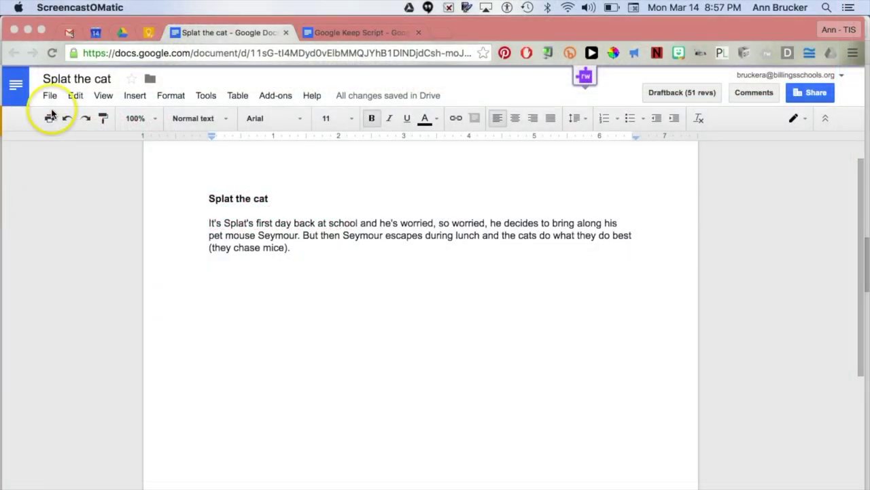
# Open the Splat the cat document's revision history from the File menu.
pyautogui.click(48, 97)
pyautogui.click(49, 98)
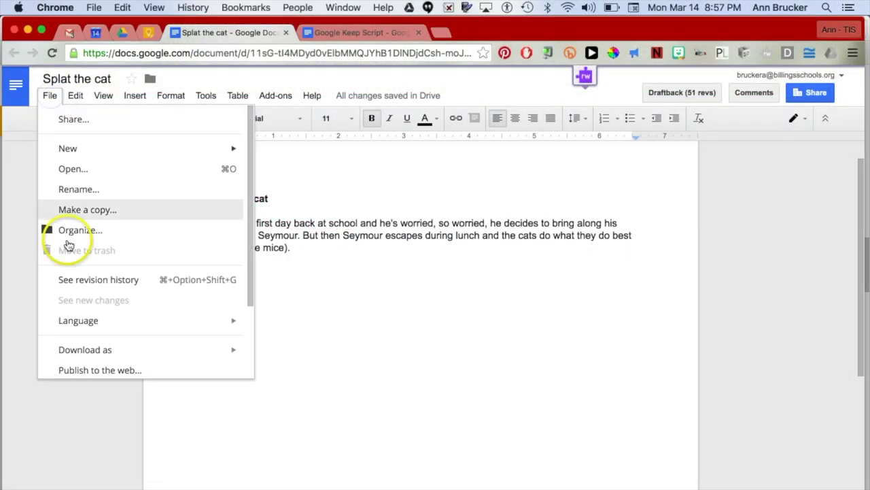
pyautogui.click(68, 283)
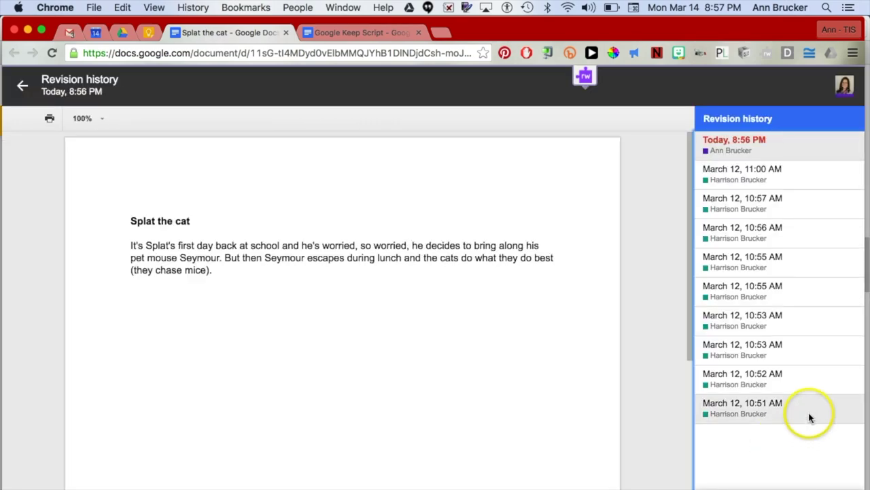
# Step through the March 12 revisions from 10:51 AM onward and restore the 11:00 AM version.
pyautogui.click(808, 413)
pyautogui.press('Up')
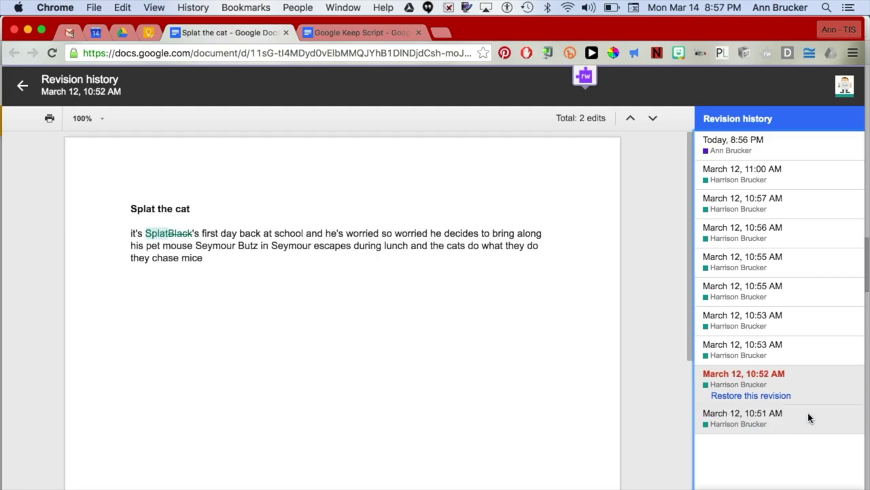
pyautogui.press('Up')
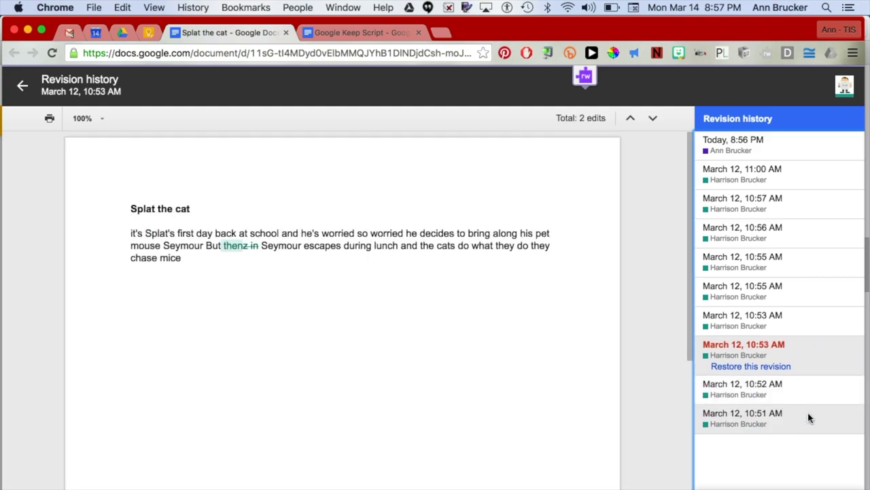
pyautogui.press('Up')
pyautogui.press('Up')
pyautogui.press('Up')
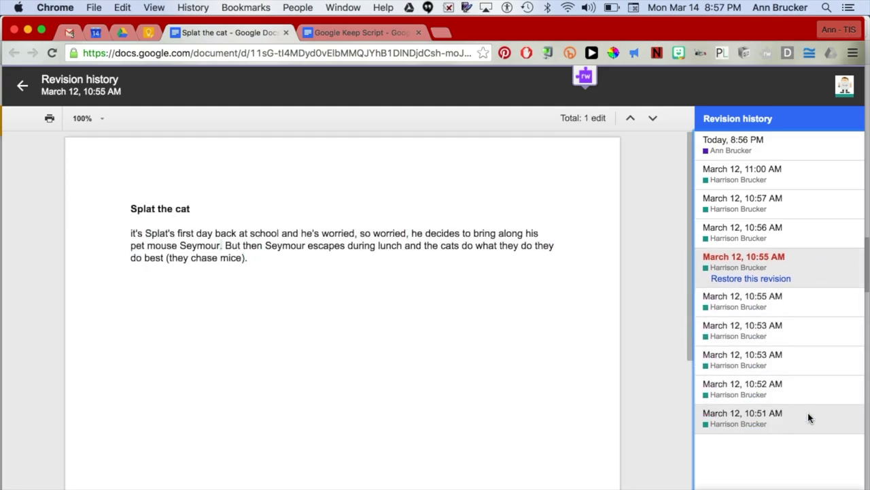
pyautogui.press('Up')
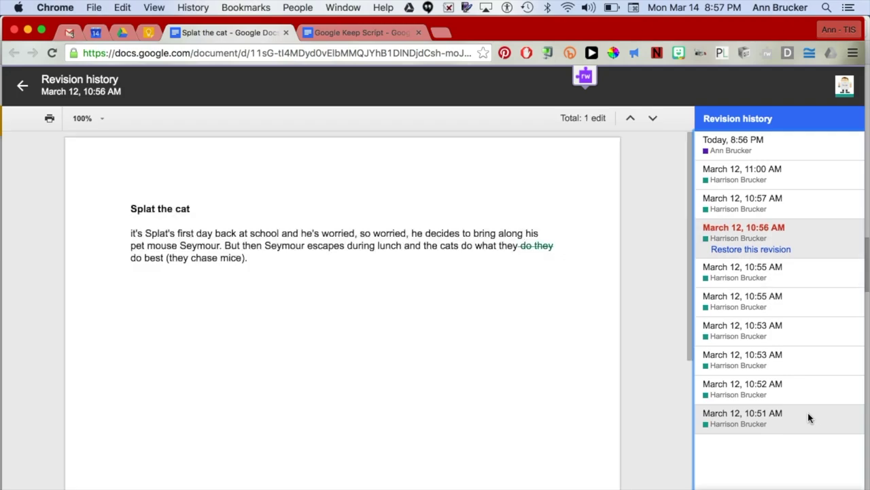
pyautogui.press('Up')
pyautogui.press('Up')
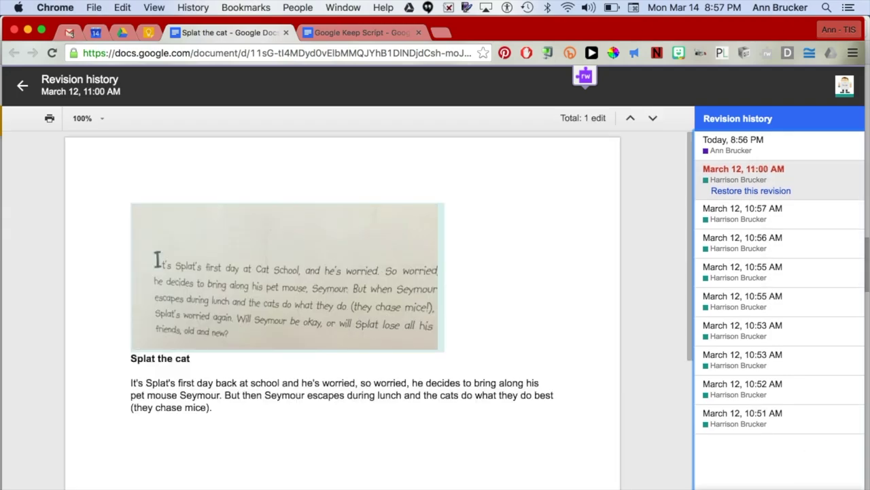
pyautogui.click(764, 191)
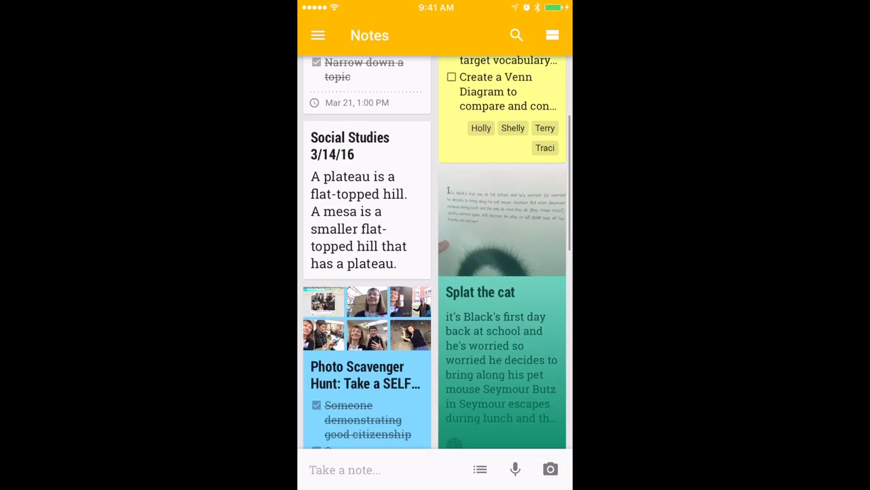
# Open the green classroom-ideas checklist note and look over its items.
pyautogui.scroll(-10, 435, 252)
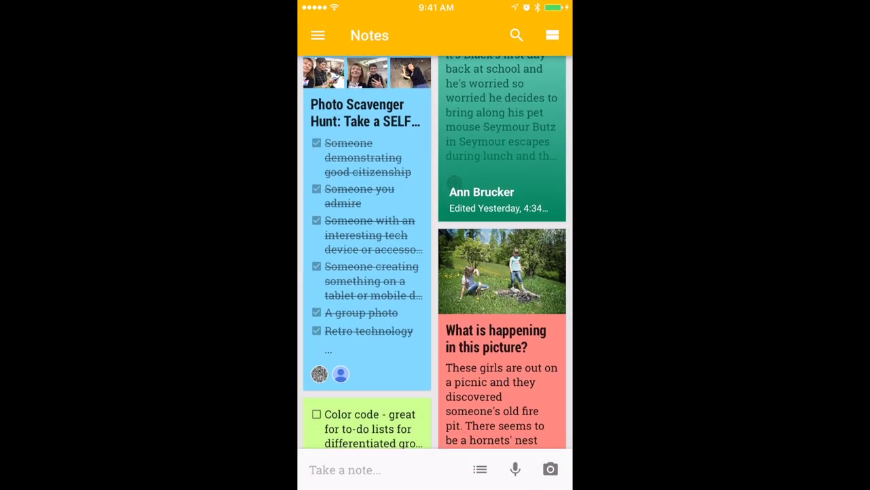
pyautogui.click(367, 282)
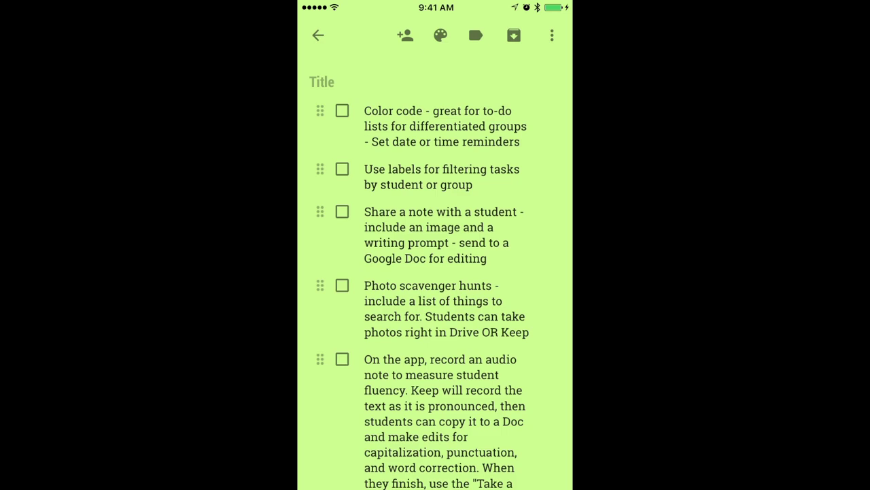
pyautogui.scroll(-5, 435, 272)
pyautogui.scroll(4, 435, 272)
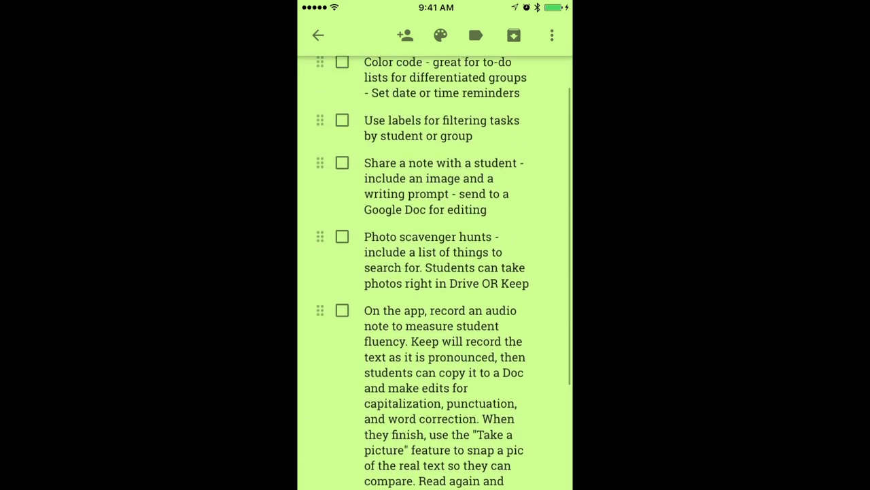
pyautogui.scroll(2, 435, 272)
# Send the checklist note to the nearby iPhone via AirDrop.
pyautogui.click(552, 36)
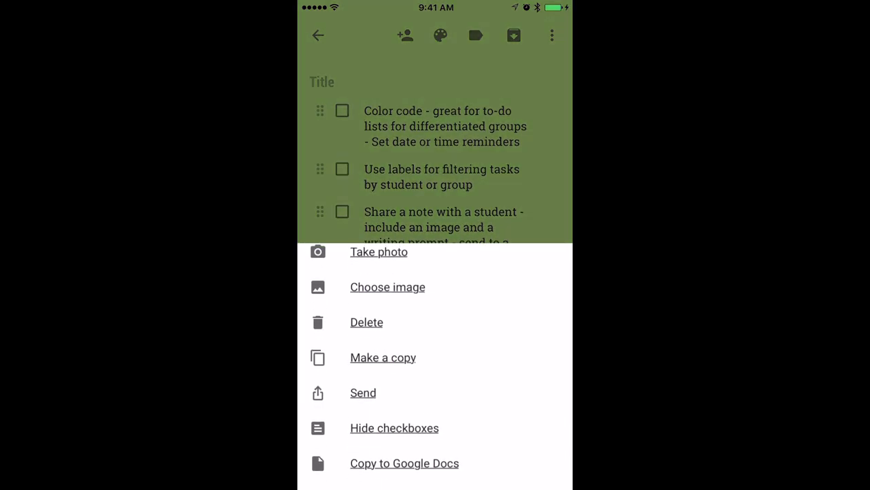
pyautogui.click(363, 392)
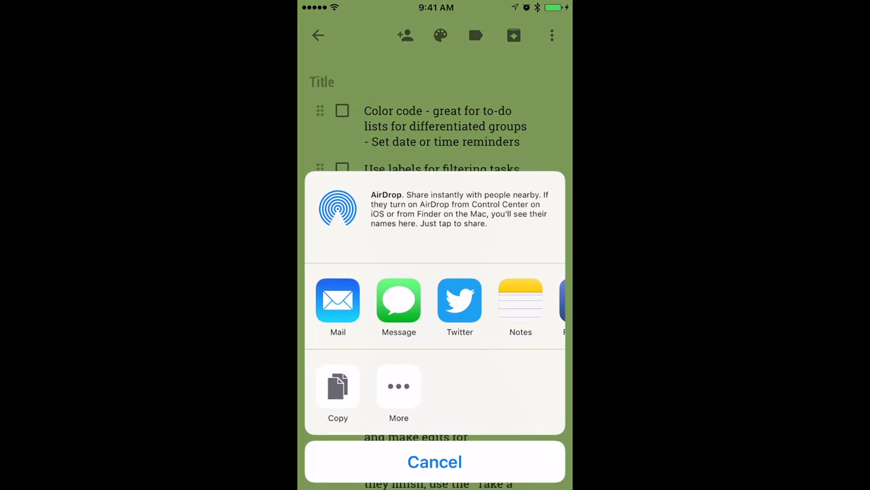
pyautogui.moveTo(476, 300); pyautogui.dragTo(388, 300)
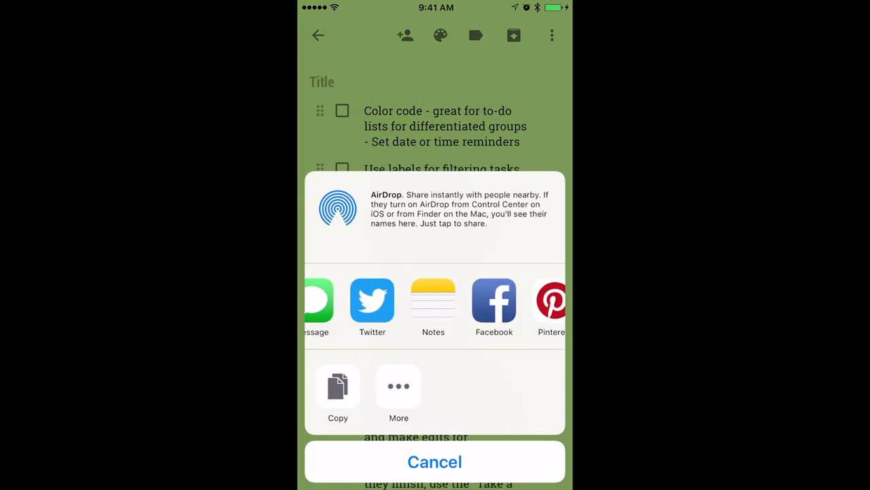
pyautogui.moveTo(476, 300); pyautogui.dragTo(336, 300)
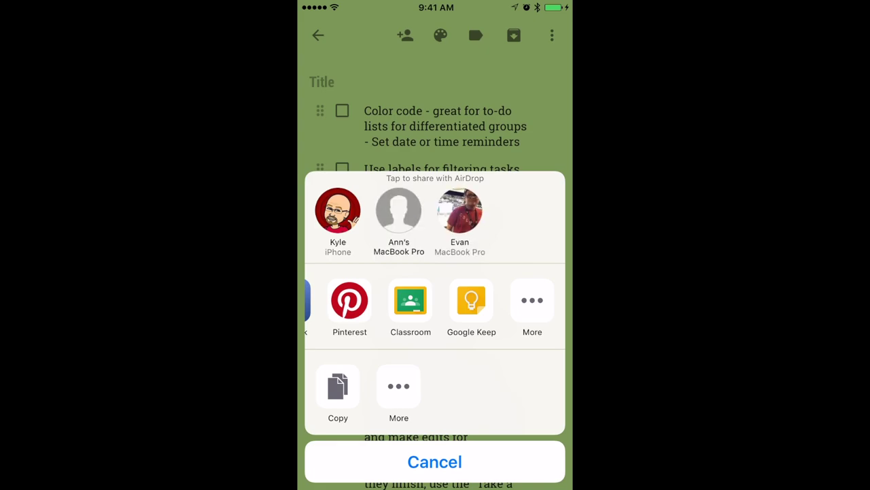
pyautogui.click(338, 211)
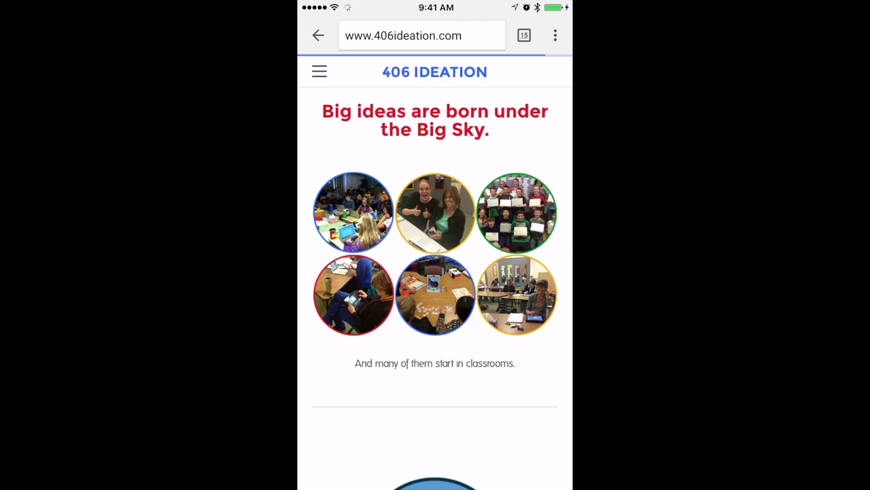
# Go to the 406 Ideation Geek Speak post '5 SUPER Ways to Use Google Keep' and share it.
pyautogui.click(318, 71)
pyautogui.click(345, 131)
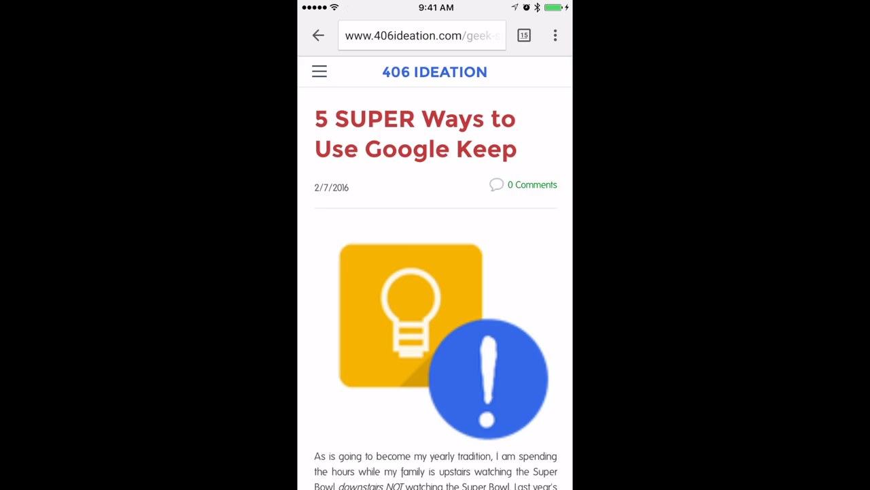
pyautogui.click(555, 35)
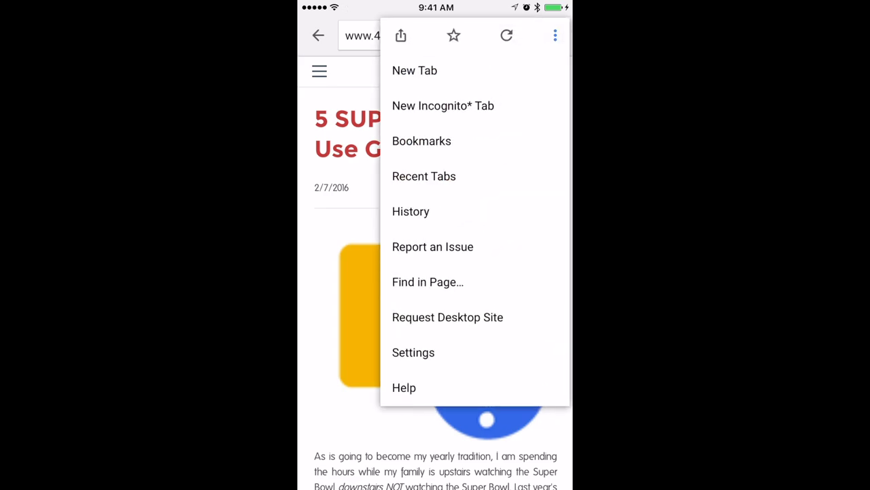
pyautogui.click(401, 36)
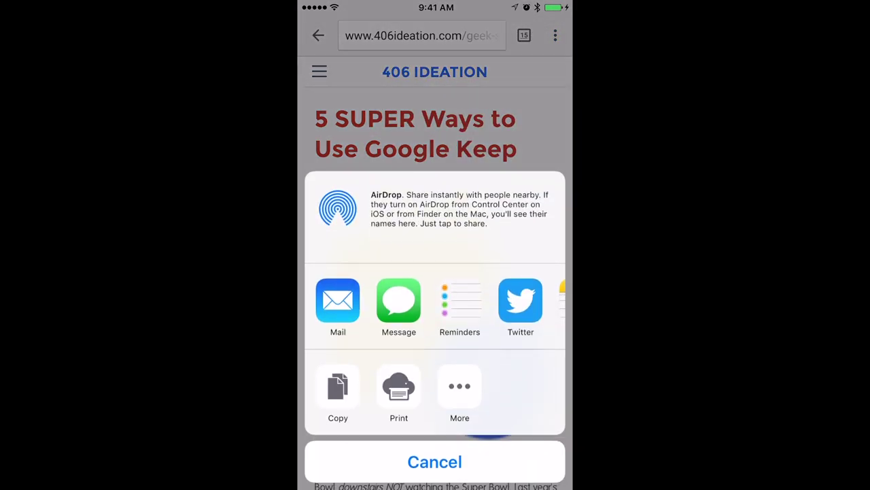
# Post the article to Google Keep as a note and view it in Keep.
pyautogui.hscroll(5, 435, 306)
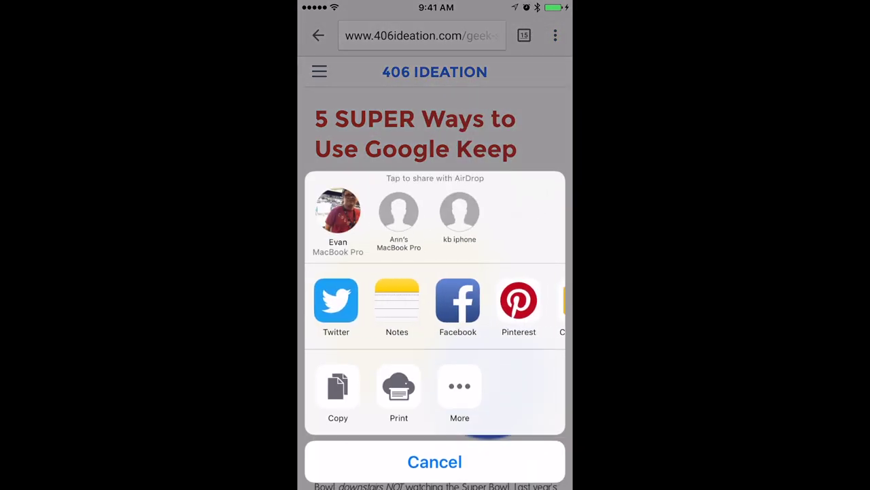
pyautogui.hscroll(5, 435, 306)
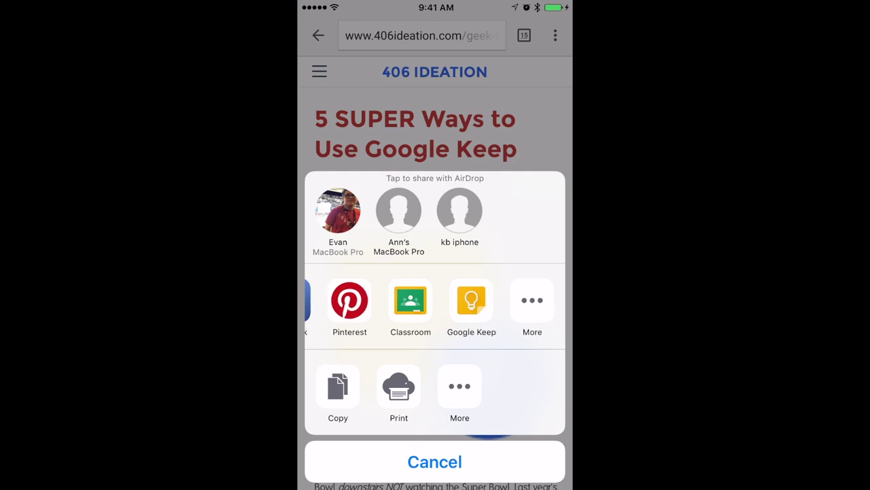
pyautogui.click(471, 300)
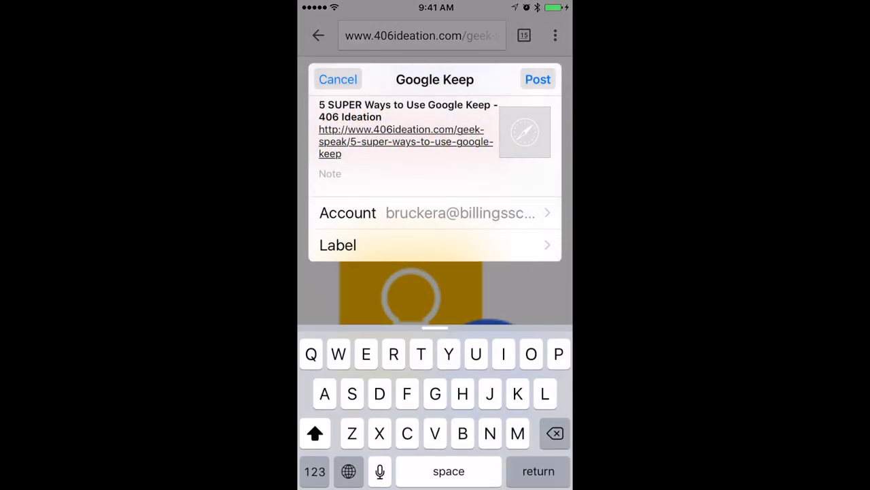
pyautogui.click(538, 80)
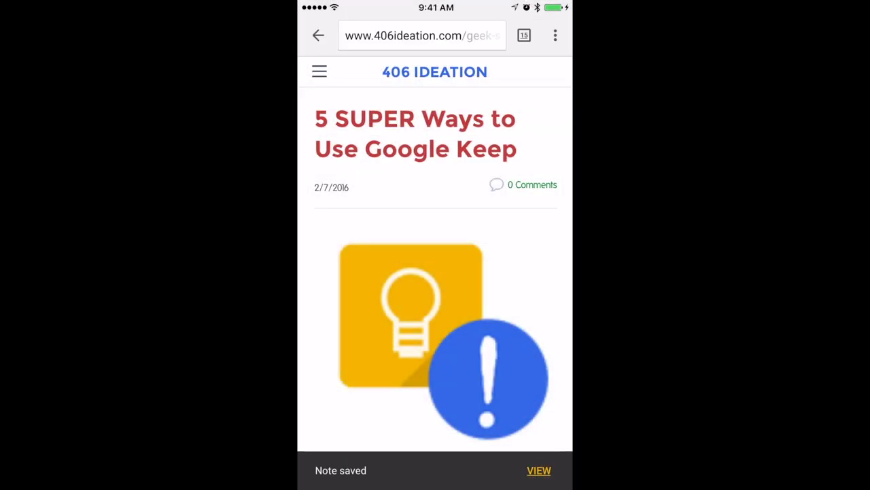
pyautogui.click(538, 470)
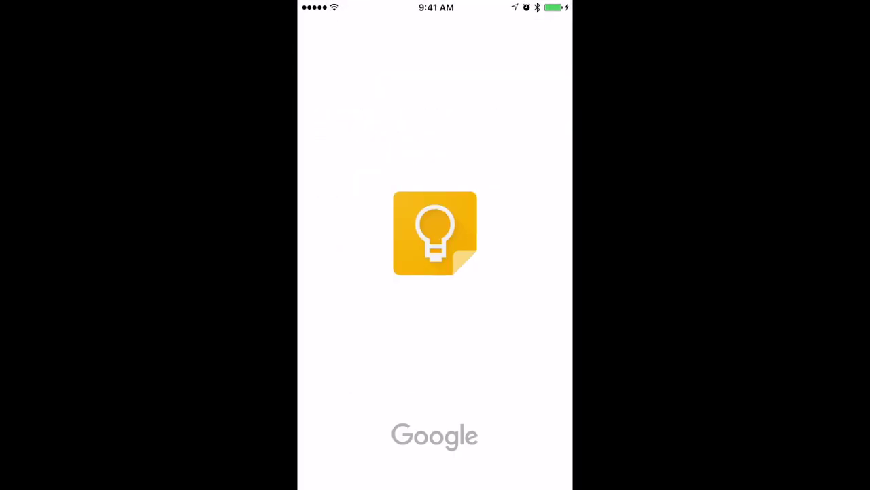